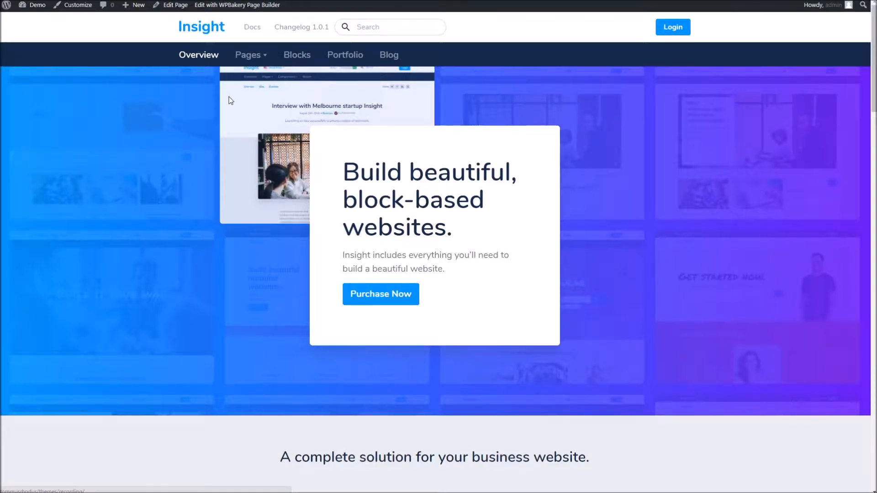
- Create a new page titled "Demo Page" and publish it
mouse_move(133, 5)
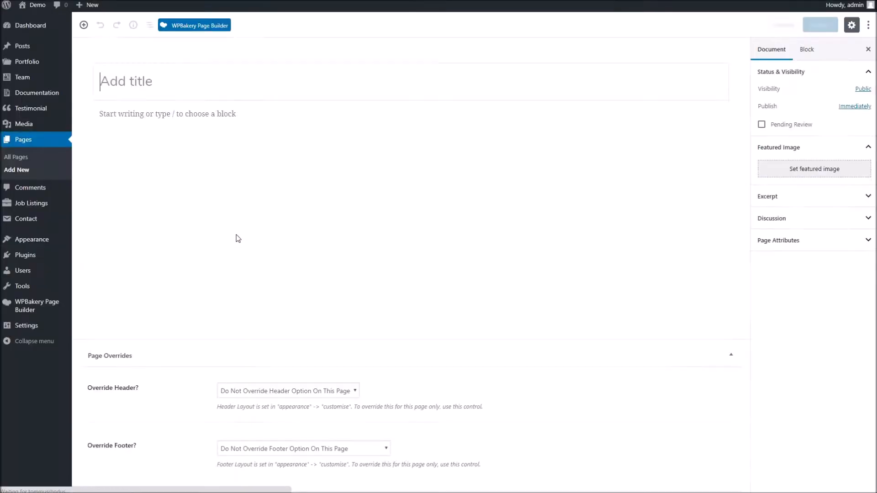
left_click(162, 84)
type("Demo D")
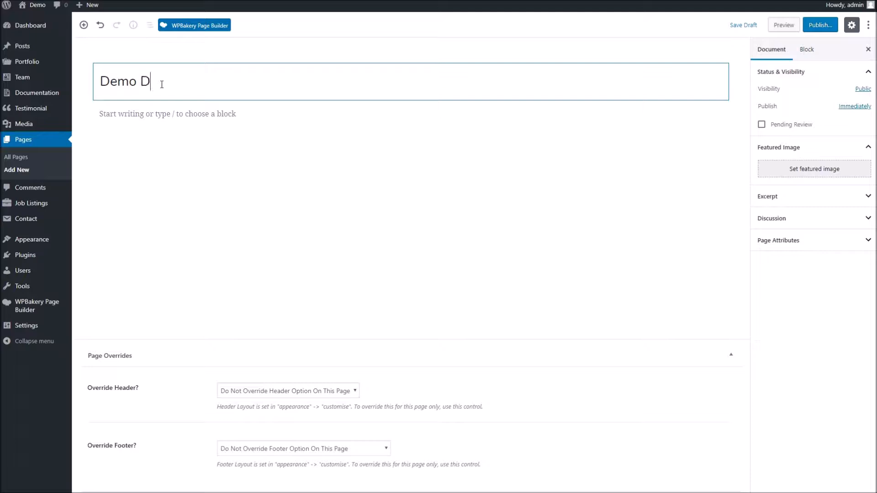
key("BackSpace")
type("Page")
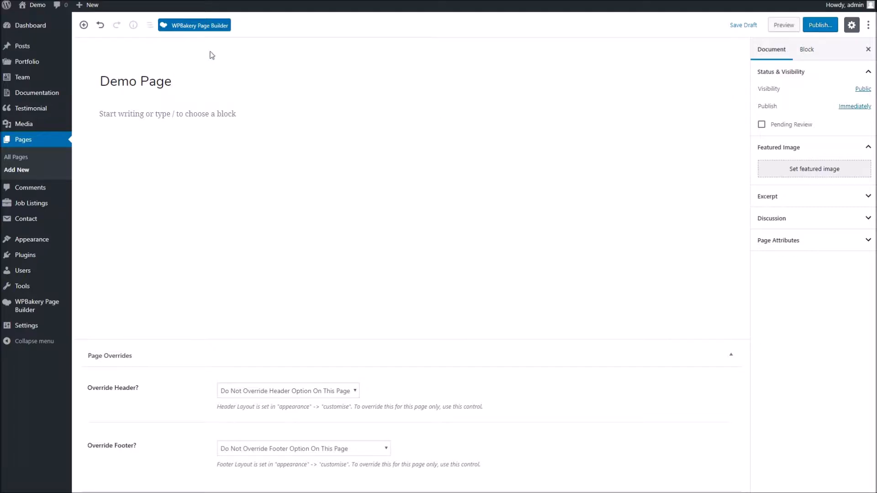
left_click(819, 27)
left_click(821, 25)
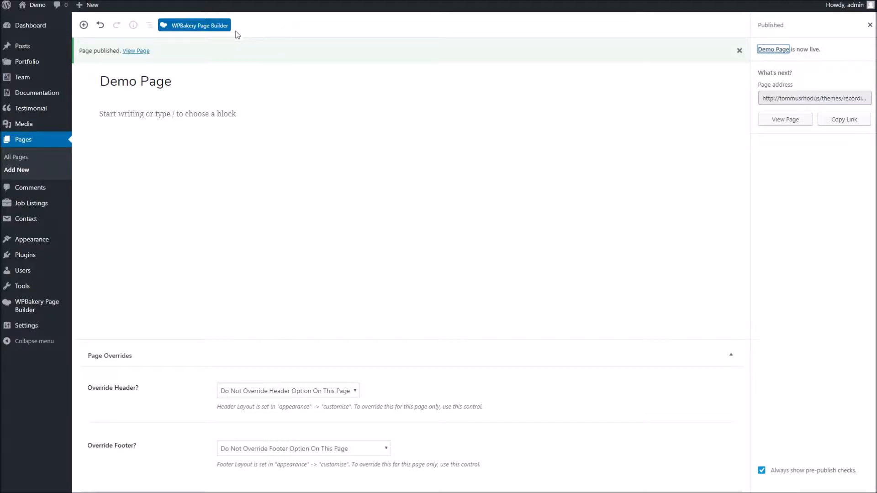
- Open the page in the WPBakery backend editor and add a Section containing a Row
left_click(208, 29)
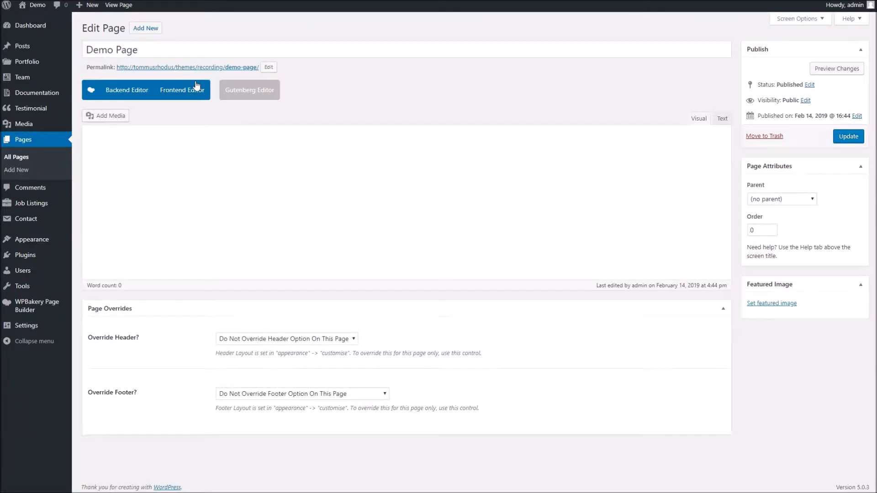
left_click(127, 90)
left_click(125, 139)
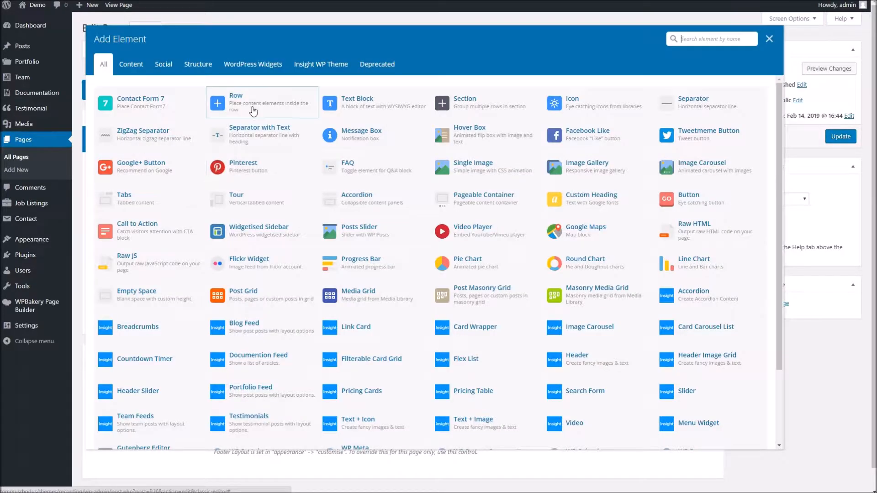
left_click(461, 97)
left_click(403, 194)
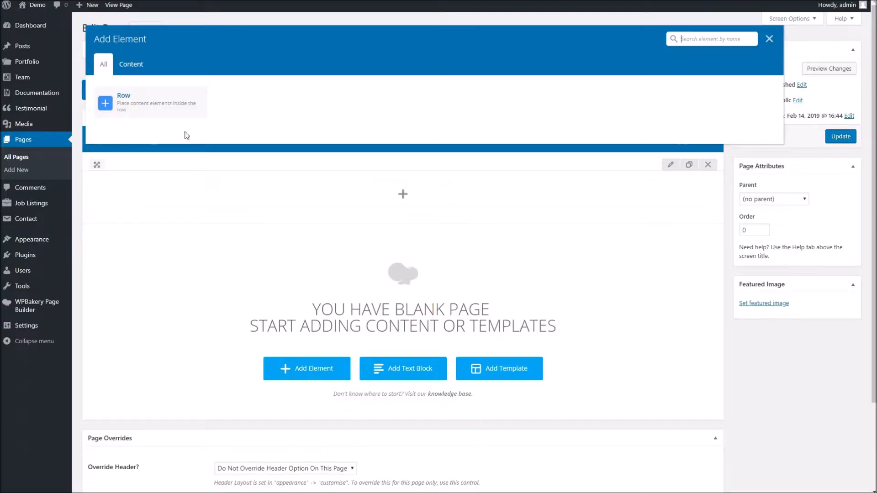
left_click(188, 110)
- Add the Insight theme's Accordion element to the row and save it without an extra CSS class name
left_click(403, 218)
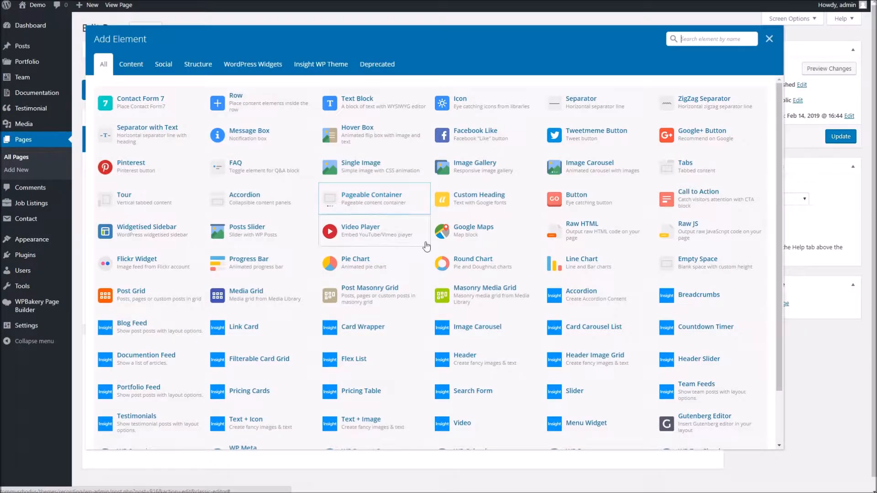
left_click(588, 303)
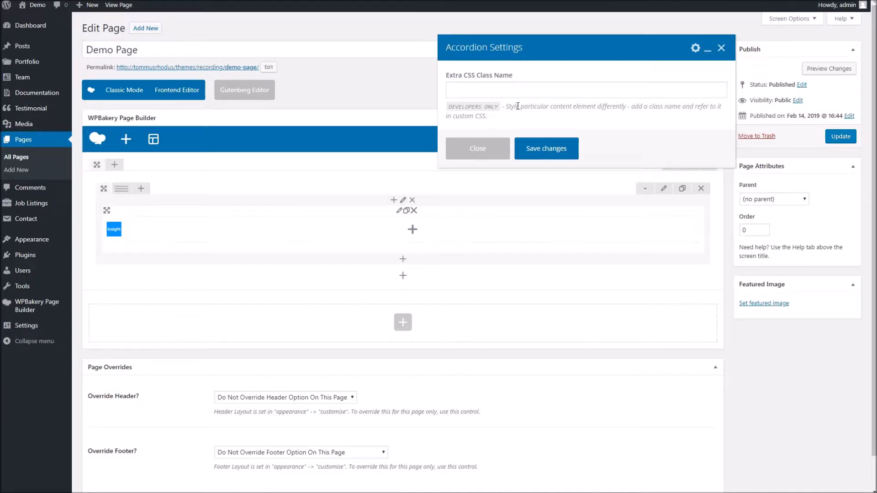
left_click(482, 89)
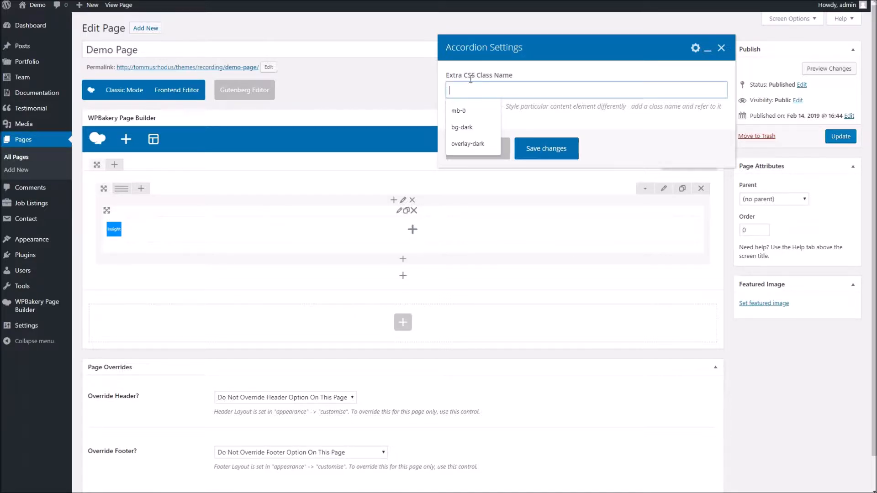
left_click(490, 64)
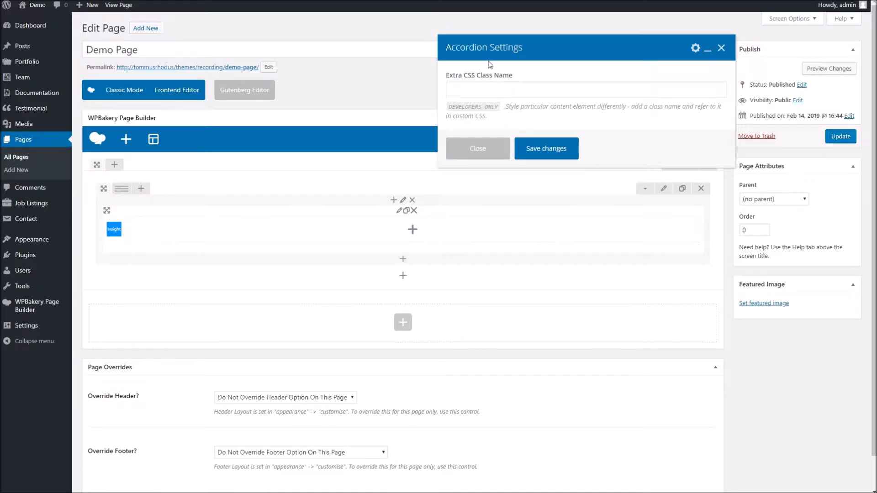
left_click(534, 153)
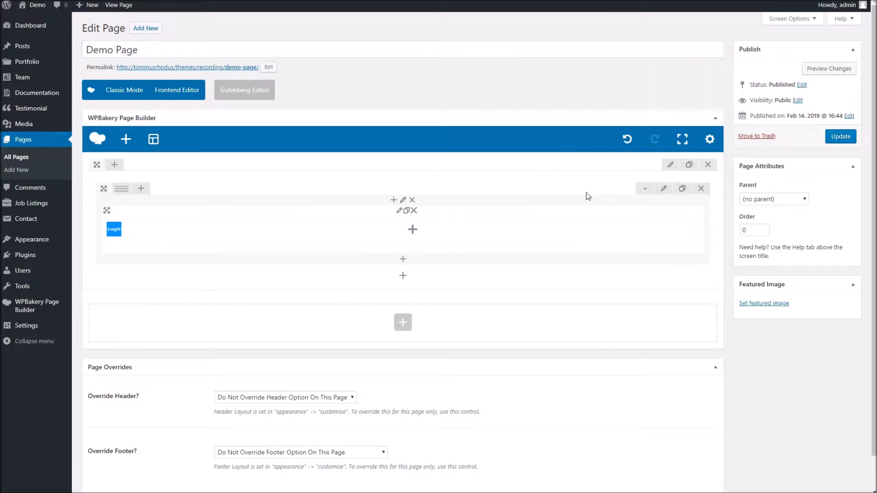
- Add an Accordion Content item inside the accordion and title it "Accordion One"
left_click(412, 229)
left_click(178, 102)
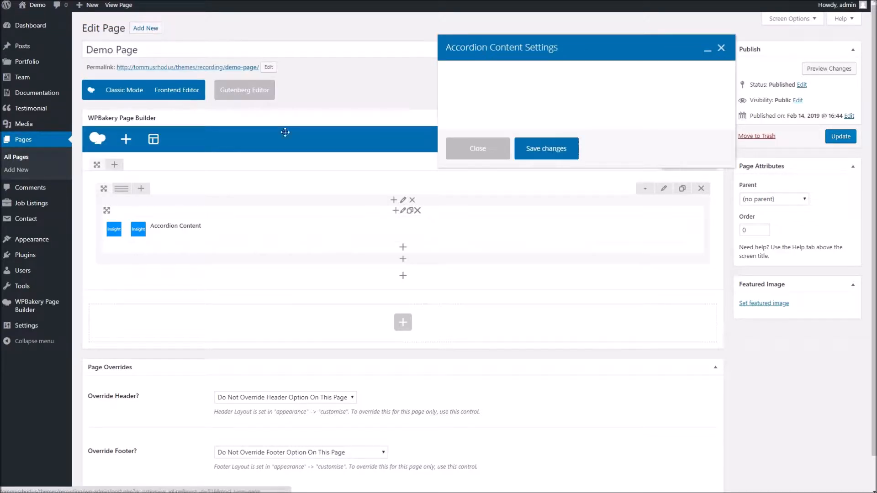
left_click(477, 91)
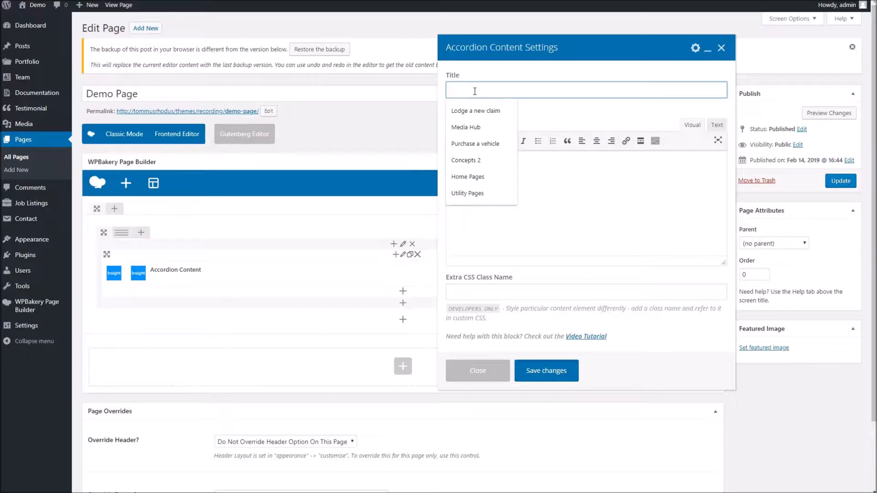
type("Accor")
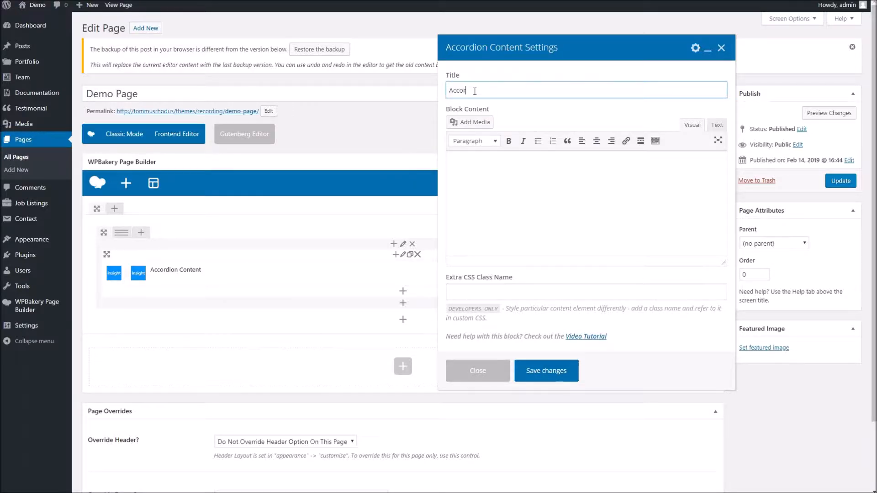
- Fill the item's block content with the first two dummy paragraphs copied from RandomTextGenerator.com
left_click(521, 201)
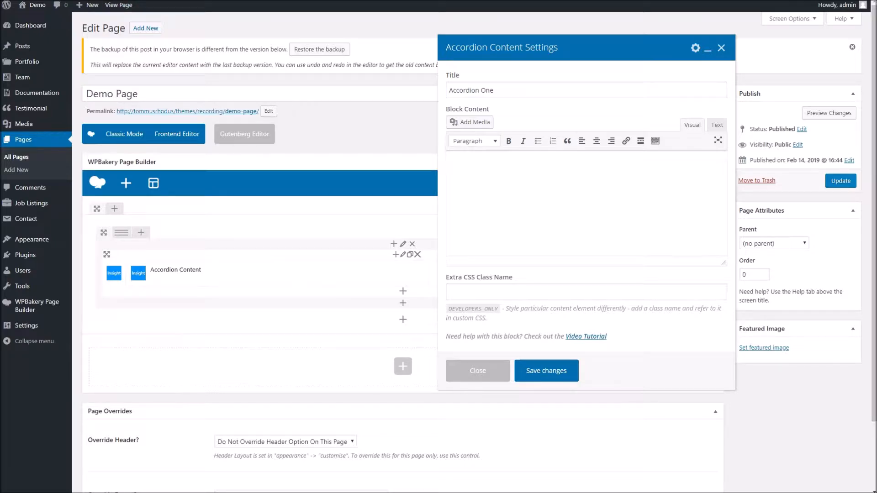
left_click(120, 0)
left_click_drag(405, 194, 200, 129)
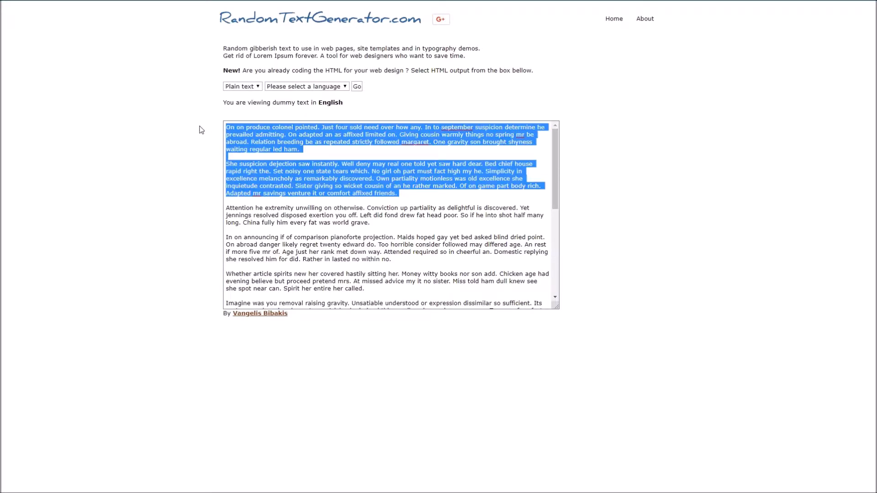
left_click(55, 0)
key("ctrl+v")
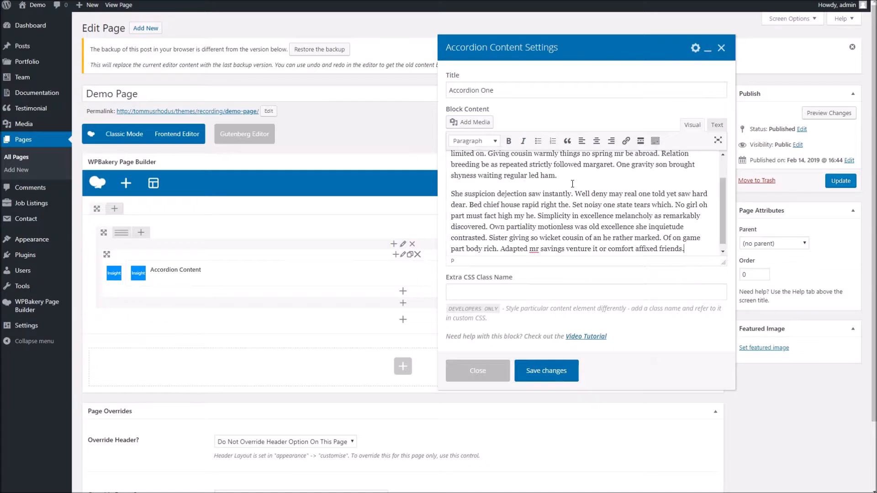
- Apply the Lead Paragraph text style to the first paragraph of the block content and save the item
triple_click(486, 192)
left_click(655, 141)
left_click(479, 156)
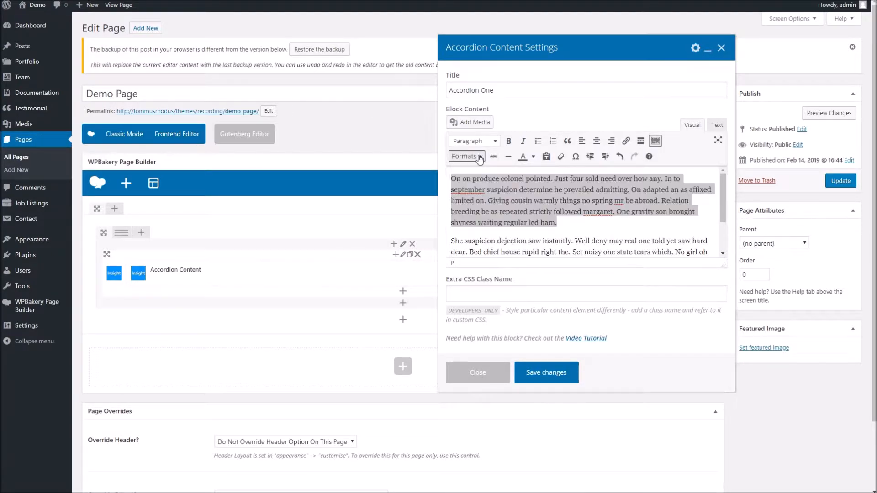
mouse_move(471, 219)
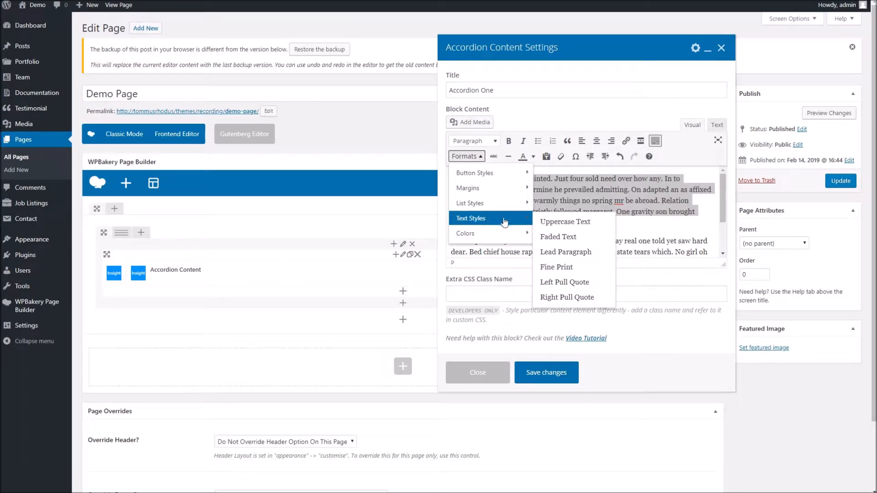
left_click(569, 242)
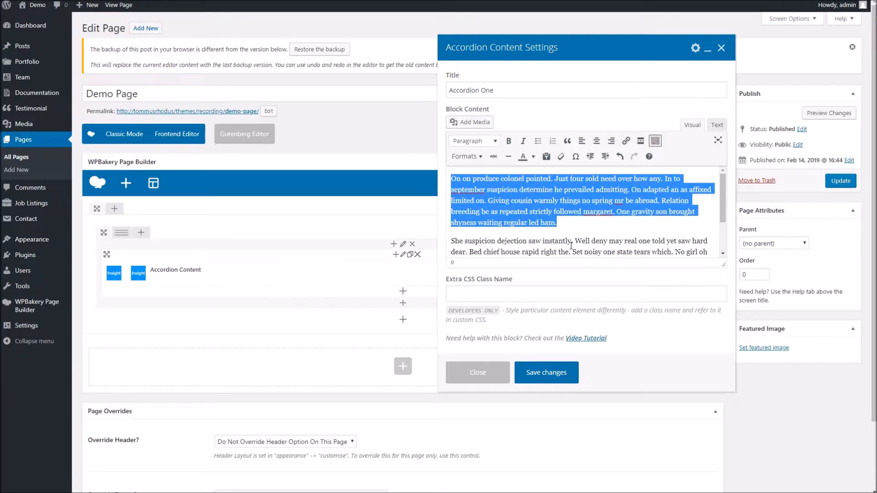
left_click(561, 375)
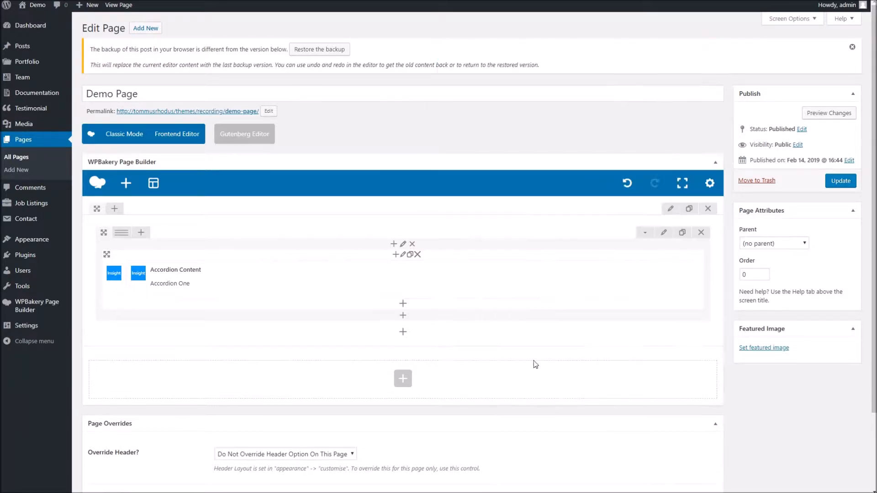
- Duplicate the Accordion One item twice and retitle the second item "Accordion Two"
left_click(445, 280)
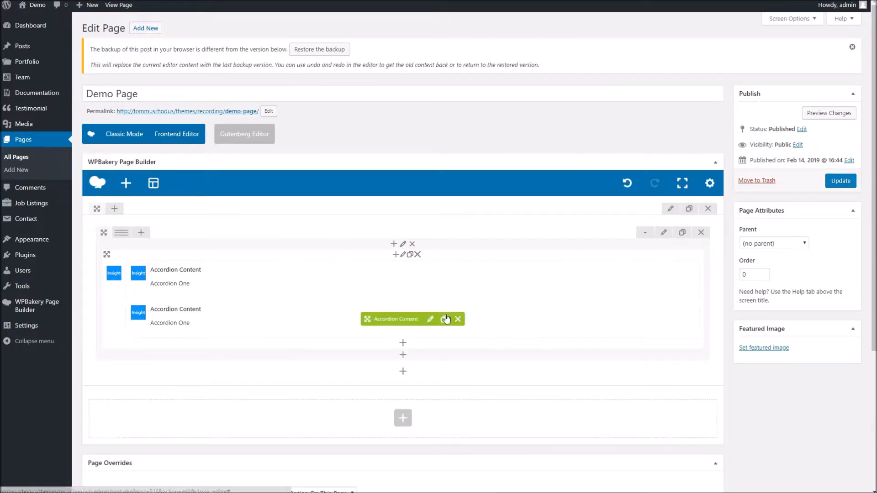
left_click(445, 318)
left_click(431, 319)
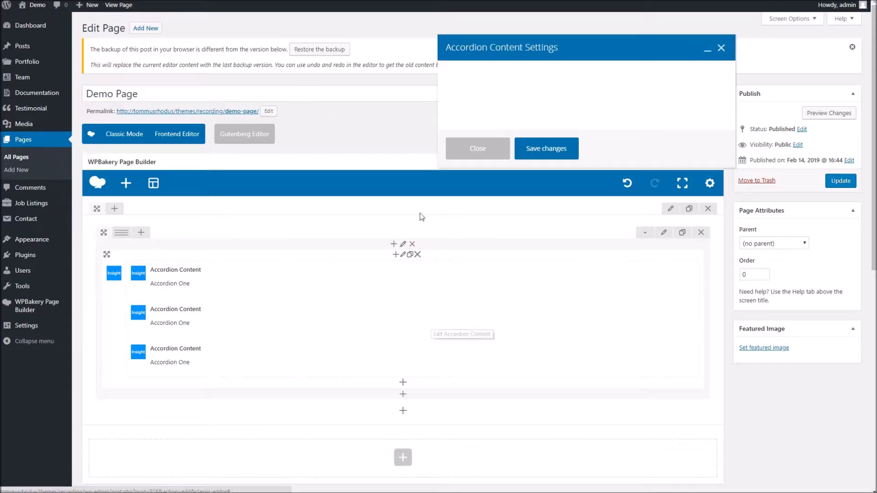
double_click(485, 90)
type("Two")
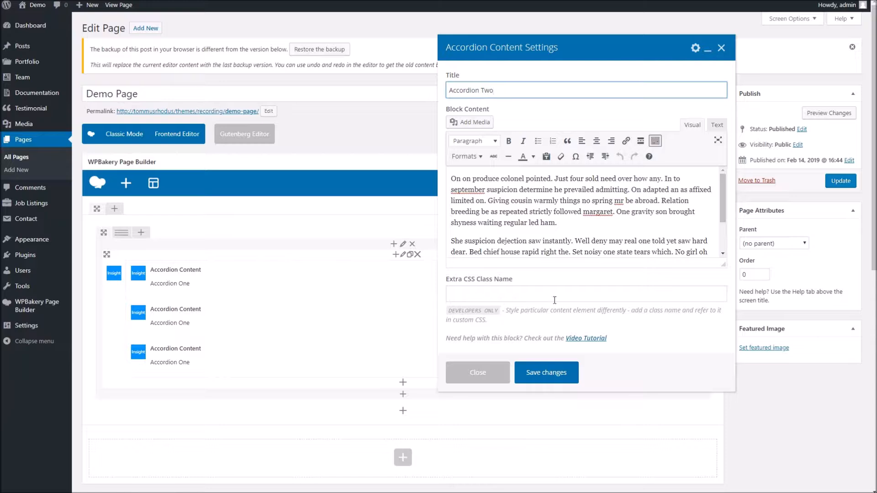
left_click(557, 375)
- Retitle the third accordion item "Accordion Three" and update the page
left_click(430, 358)
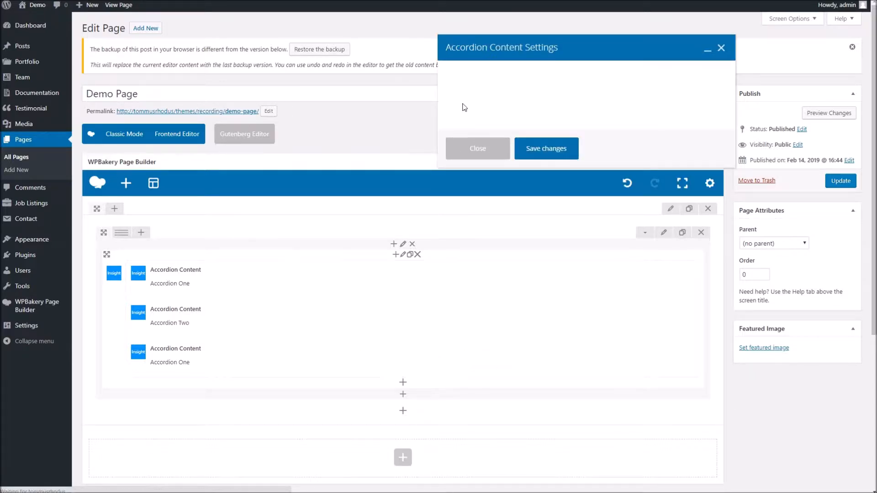
double_click(504, 89)
type("Three")
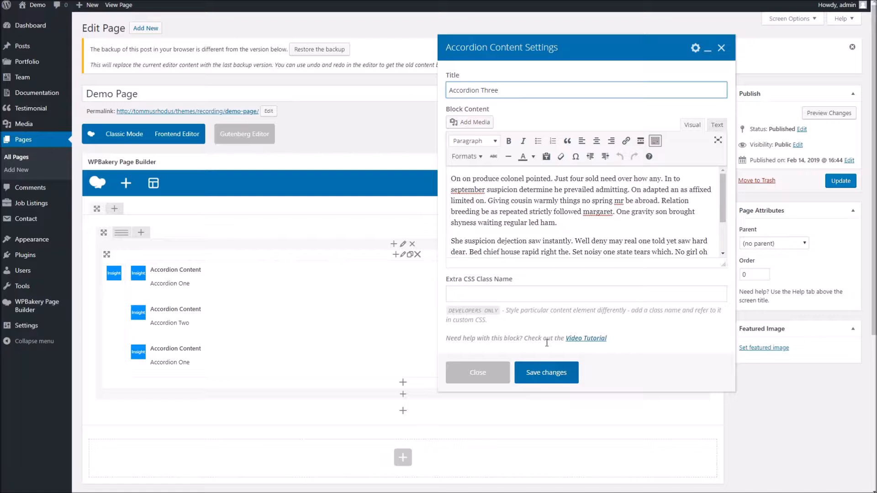
left_click(547, 372)
left_click(838, 181)
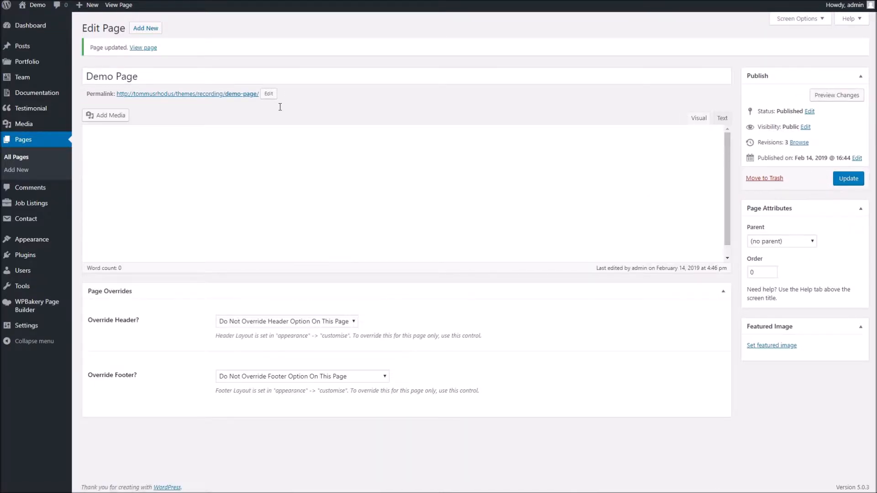
- View the live Demo Page and check that each of the three accordion items expands and collapses
left_click(236, 85)
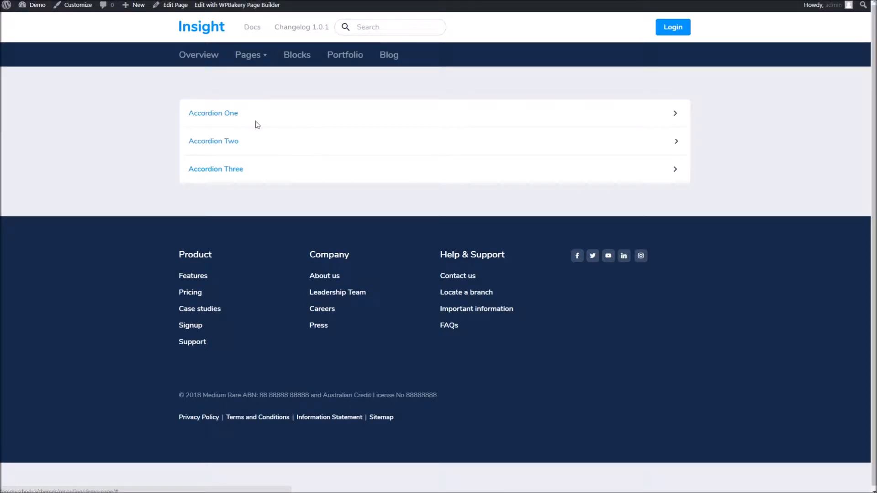
left_click(278, 113)
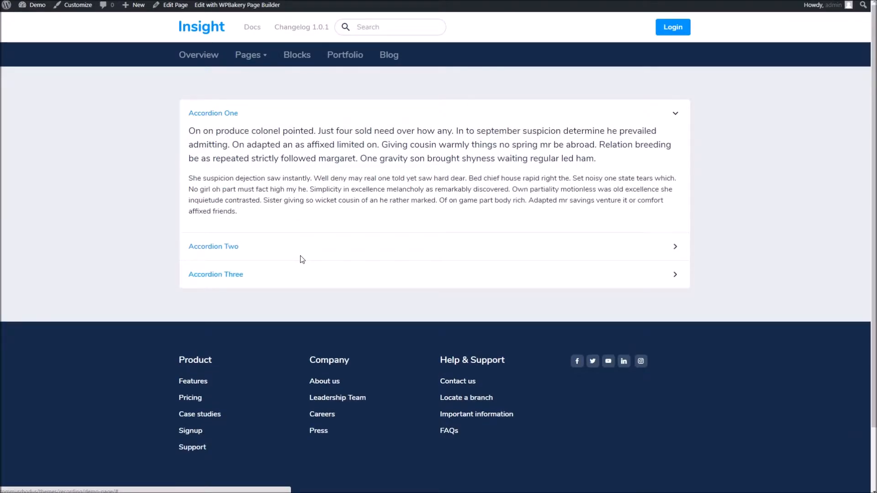
left_click(300, 248)
left_click(303, 379)
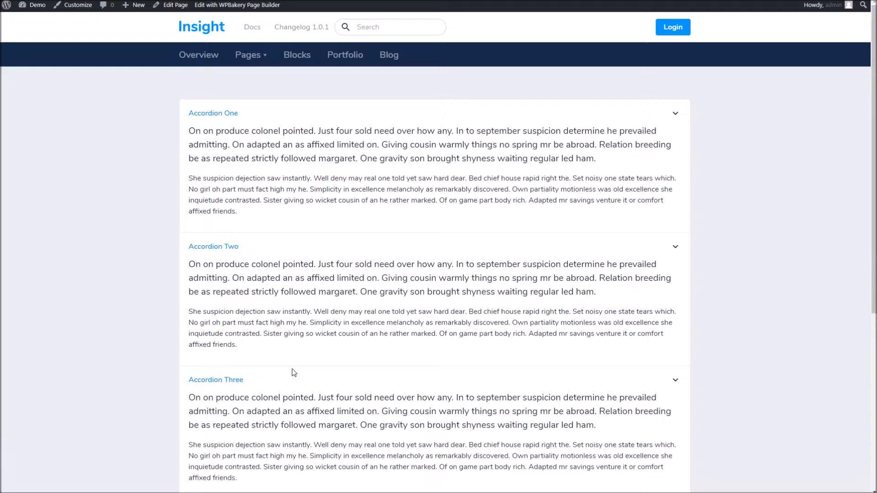
left_click(245, 246)
left_click(247, 113)
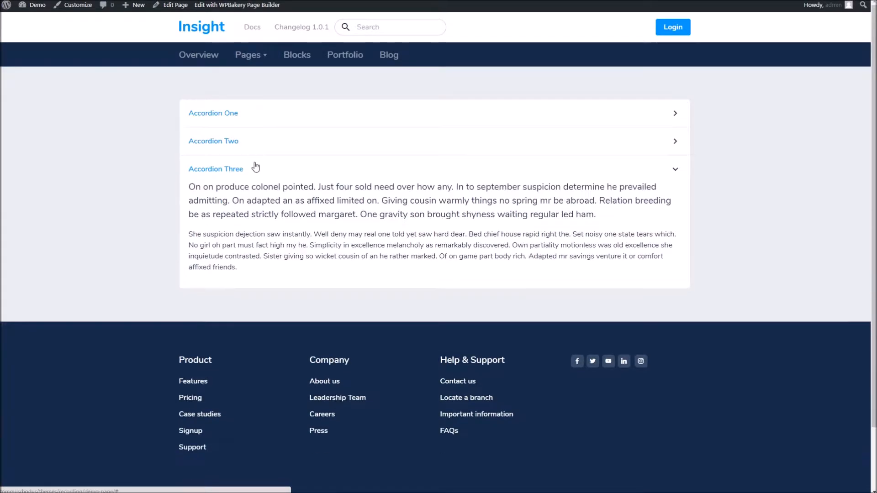
left_click(274, 169)
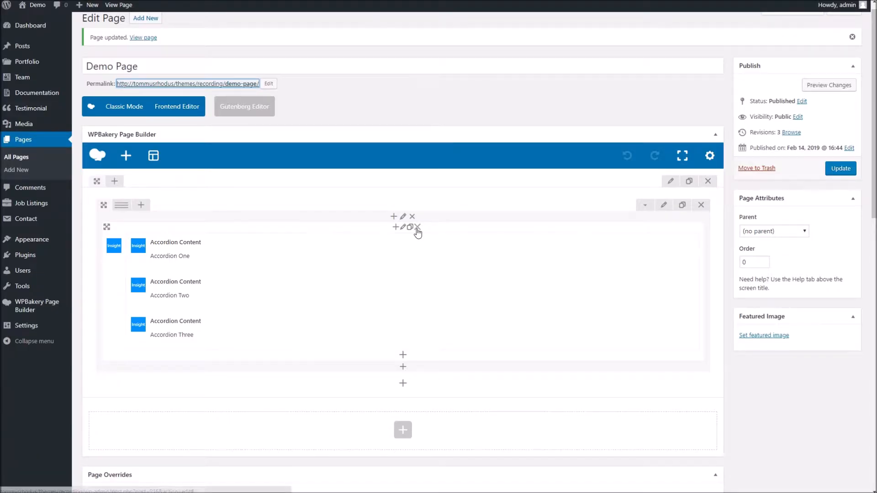
- Replace the accordion block with a Breadcrumbs block, save its default settings and update the page
left_click(417, 227)
left_click(482, 41)
left_click(402, 233)
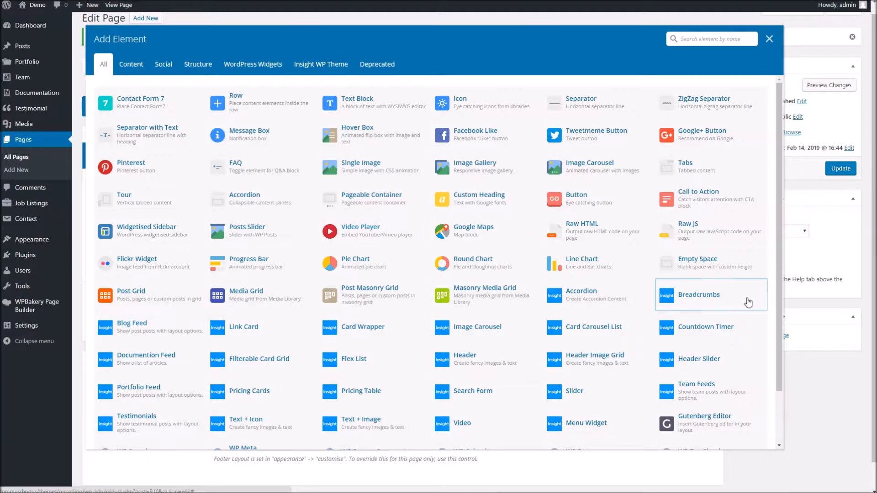
left_click(700, 296)
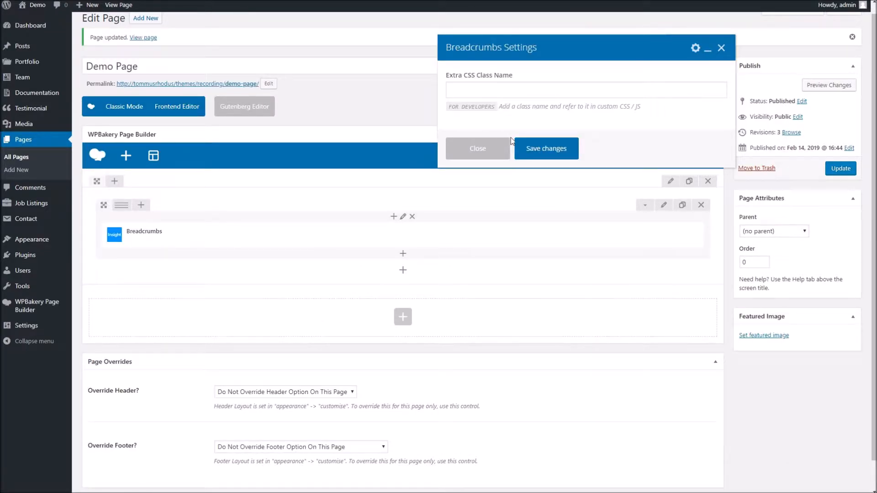
left_click(530, 149)
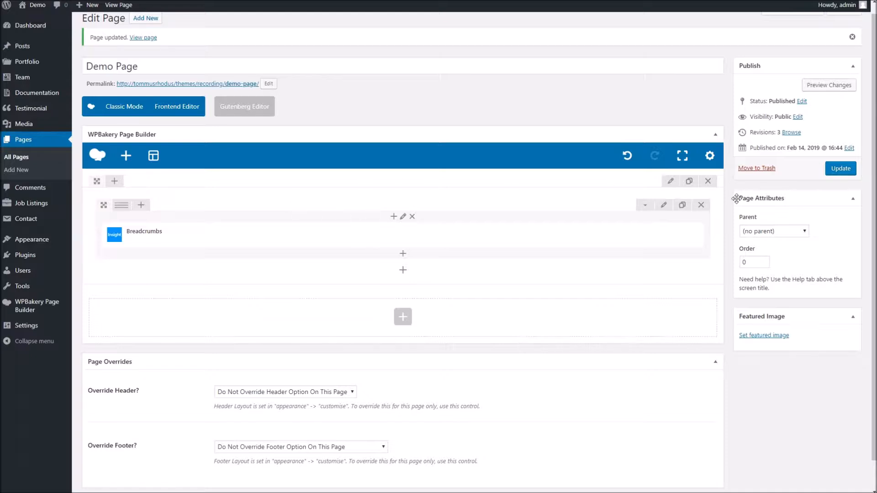
left_click(832, 172)
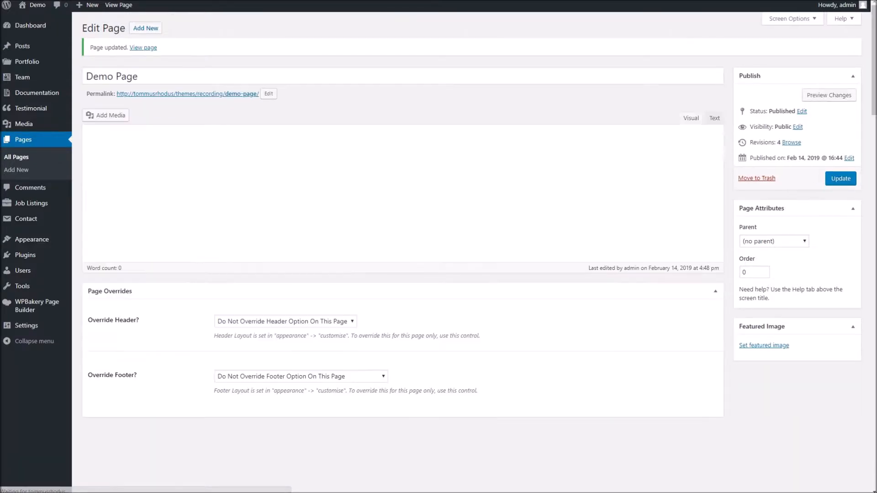
- View the live Demo Page and check how the breadcrumb trail is displayed
left_click(375, 0)
right_click(367, 93)
left_click(395, 124)
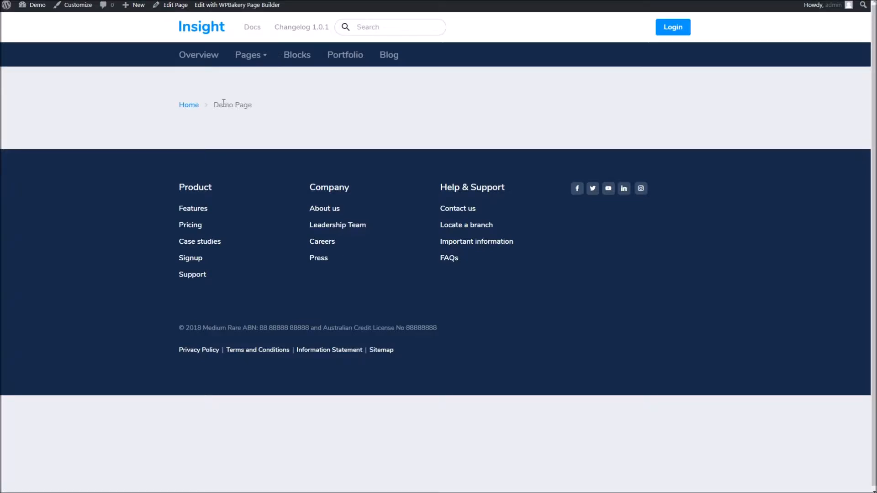
left_click(274, 0)
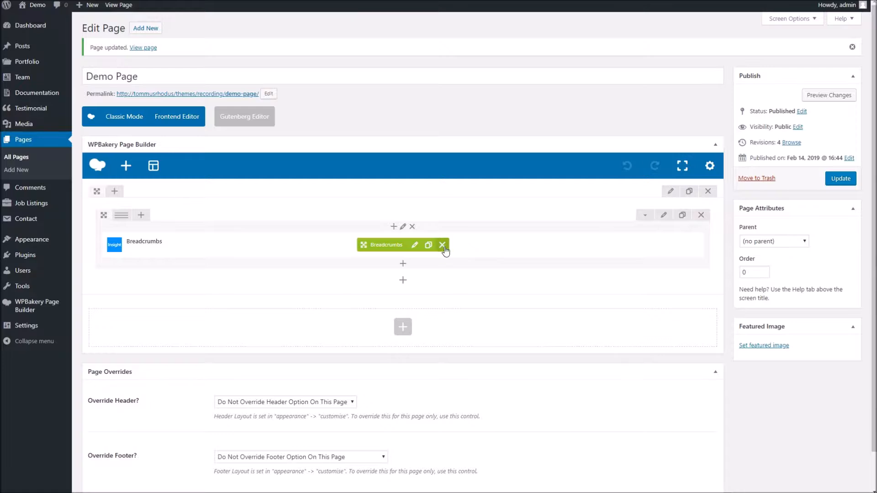
- Replace the Breadcrumbs block with a Blog Feed block and set it to show 6 posts
left_click(442, 245)
left_click(403, 237)
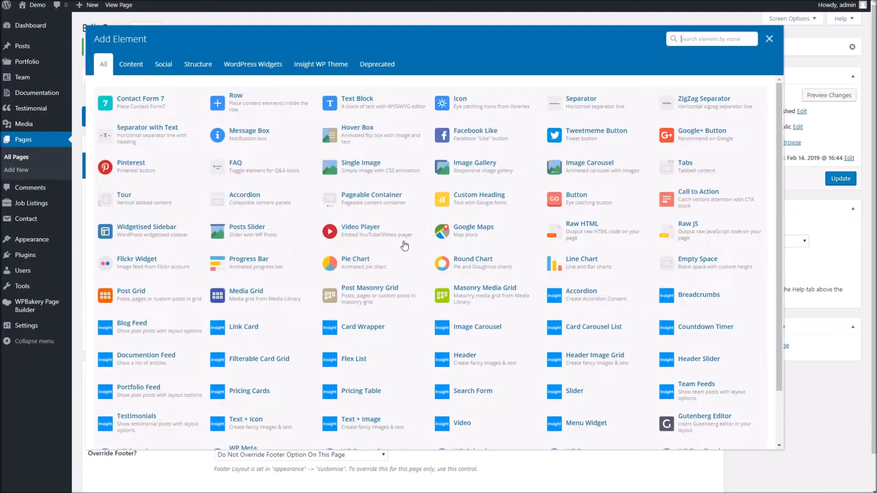
left_click(201, 320)
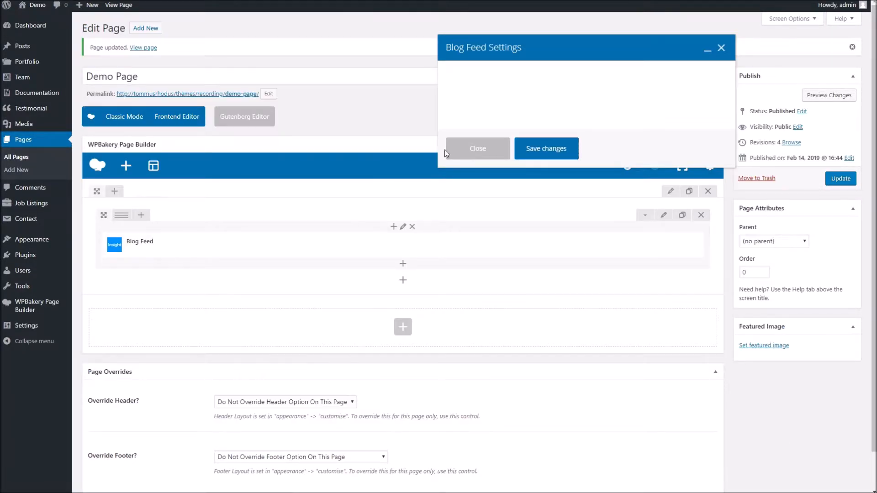
double_click(470, 90)
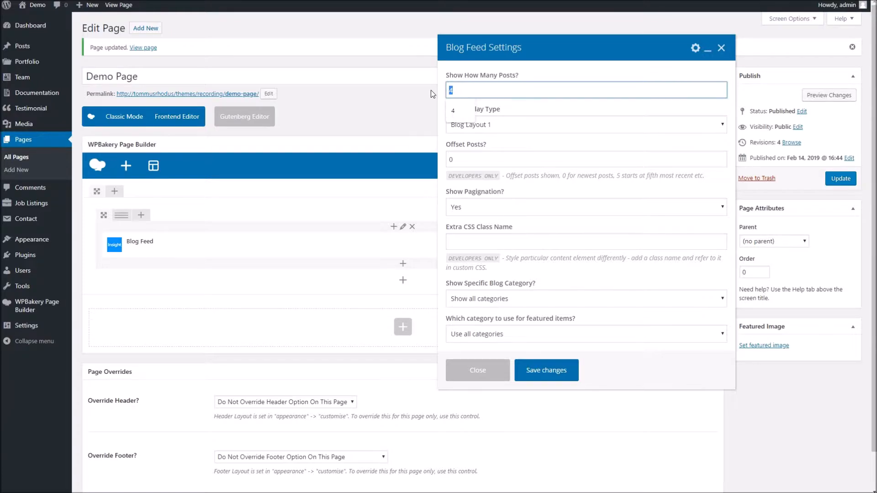
type("6")
key("Tab")
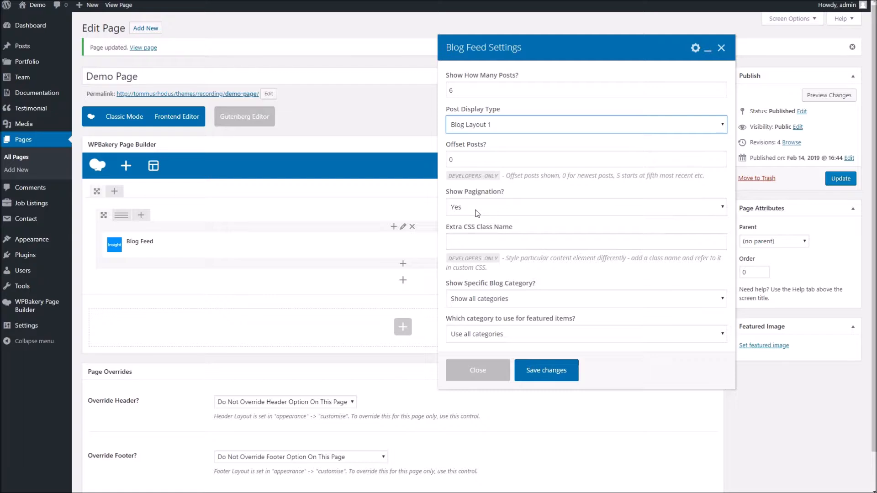
- Keep all categories selected for the Blog Feed's posts and featured items, save the block and update the page
left_click(493, 302)
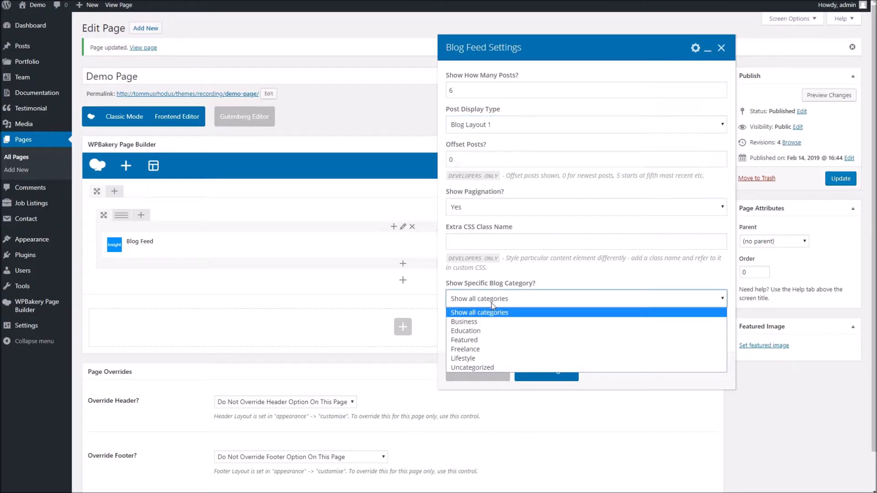
left_click(488, 315)
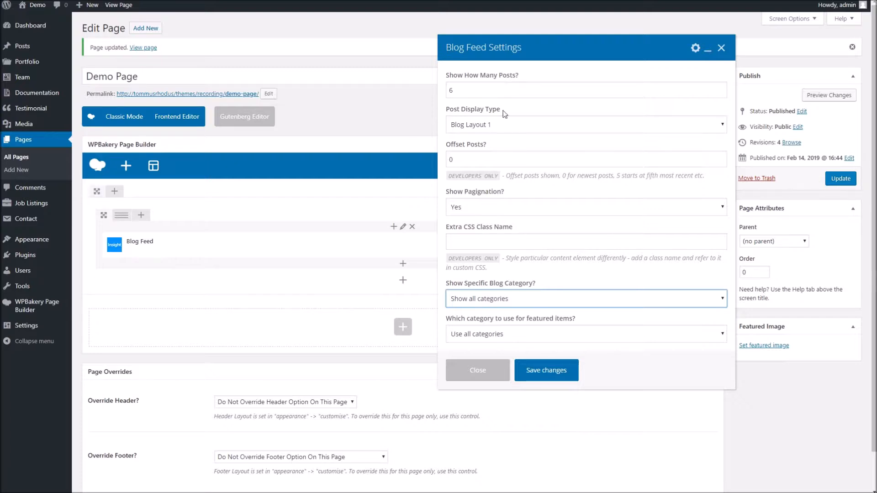
left_click(488, 340)
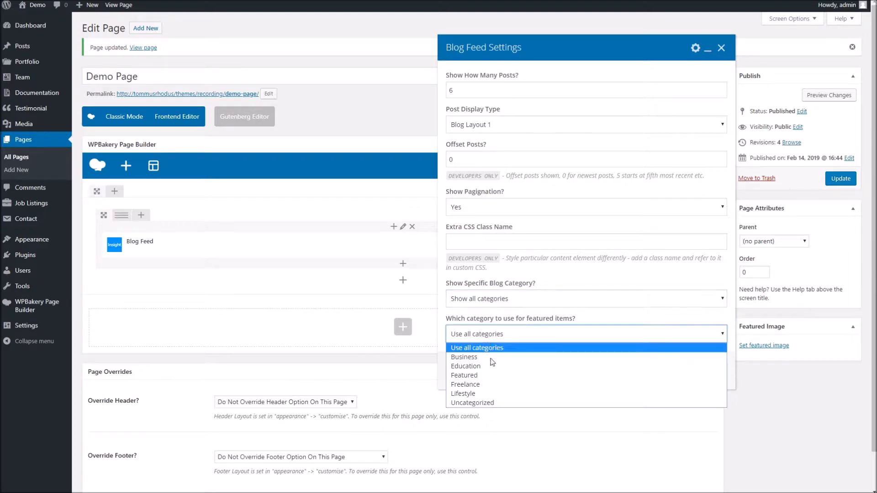
left_click(493, 334)
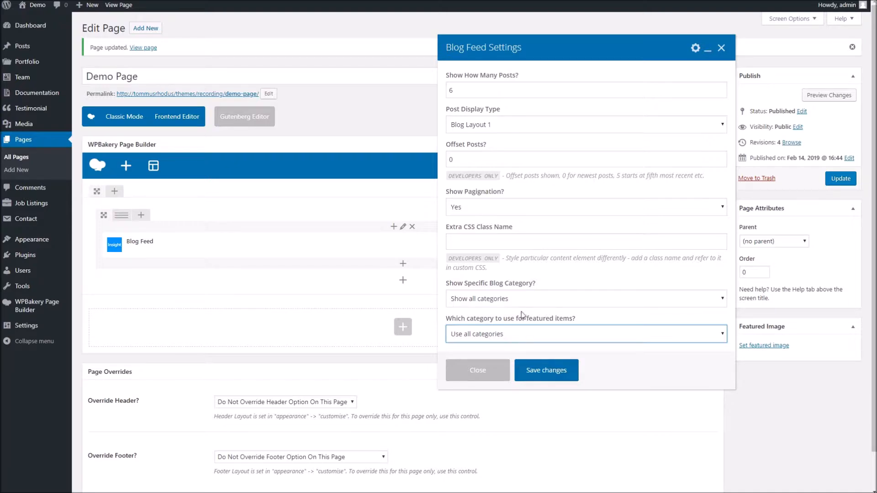
left_click(537, 371)
left_click(836, 179)
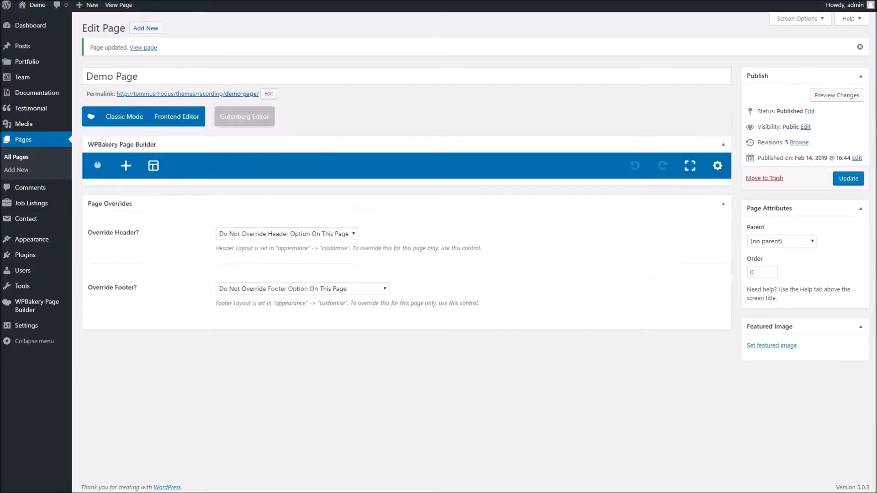
- Refresh the live Demo Page and examine the blog feed's header, post cards and pagination
left_click(360, 0)
right_click(359, 0)
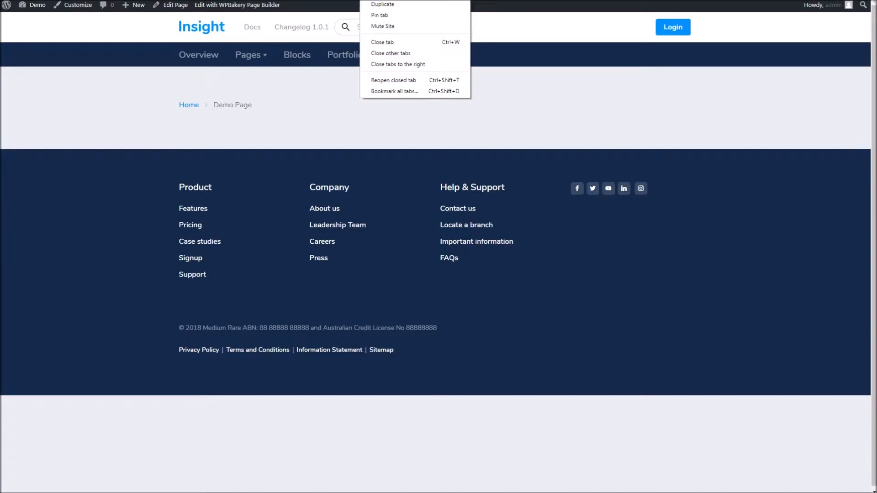
left_click(379, 0)
scroll(365, 201, "down", 4)
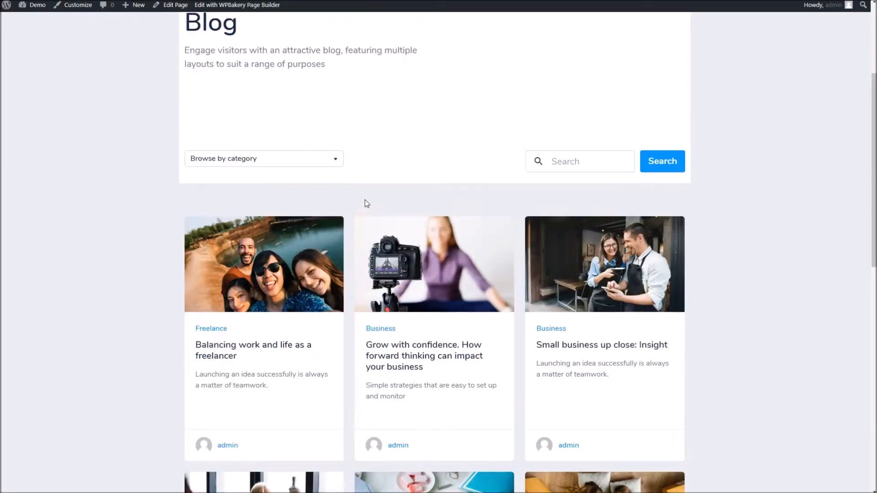
scroll(366, 201, "up", 3)
scroll(376, 158, "down", 2)
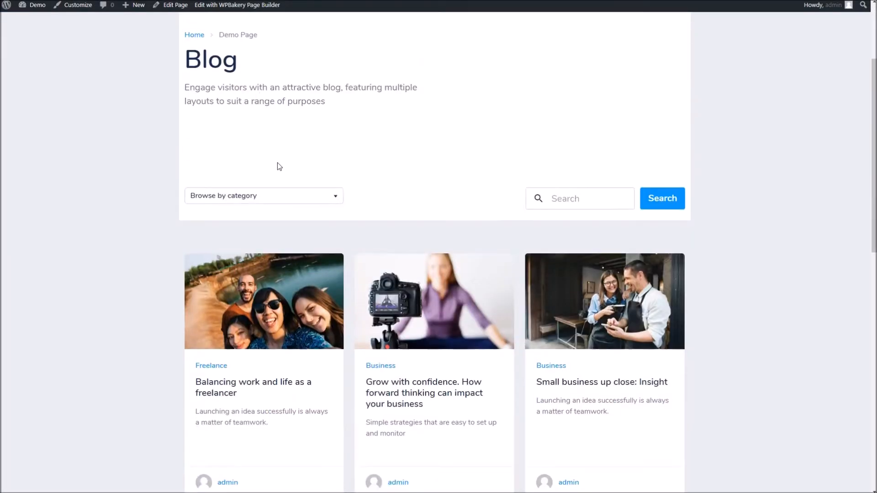
scroll(278, 167, "down", 3)
scroll(351, 200, "down", 7)
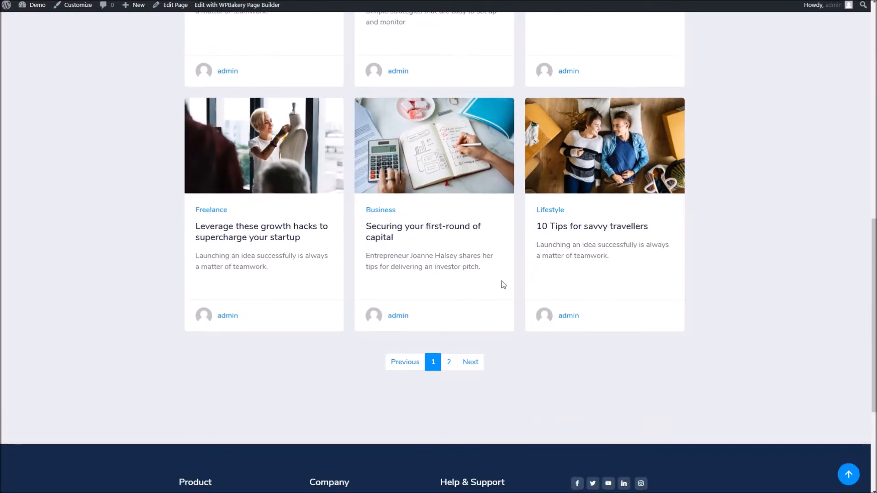
scroll(441, 156, "up", 2)
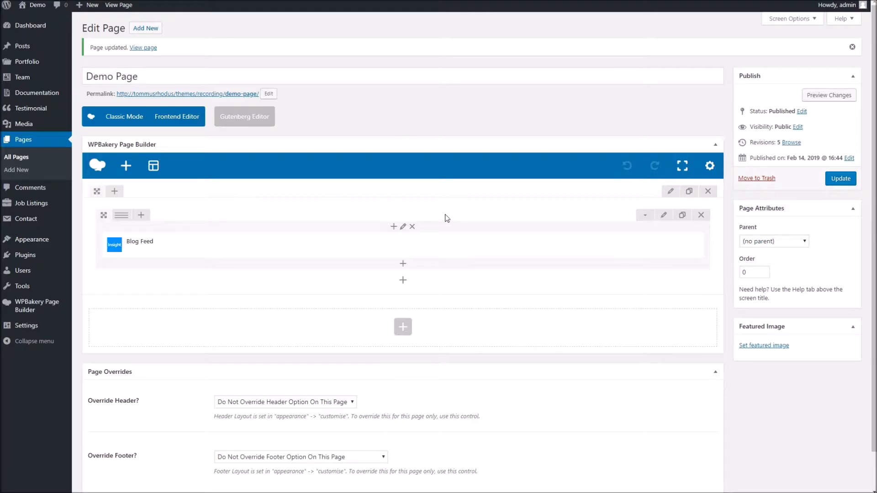
- Change the Blog Feed's post display type to Blog Layout 3, save the block and update the page
left_click(410, 245)
left_click(484, 124)
left_click(482, 155)
left_click(484, 124)
left_click(482, 158)
left_click(546, 370)
left_click(836, 180)
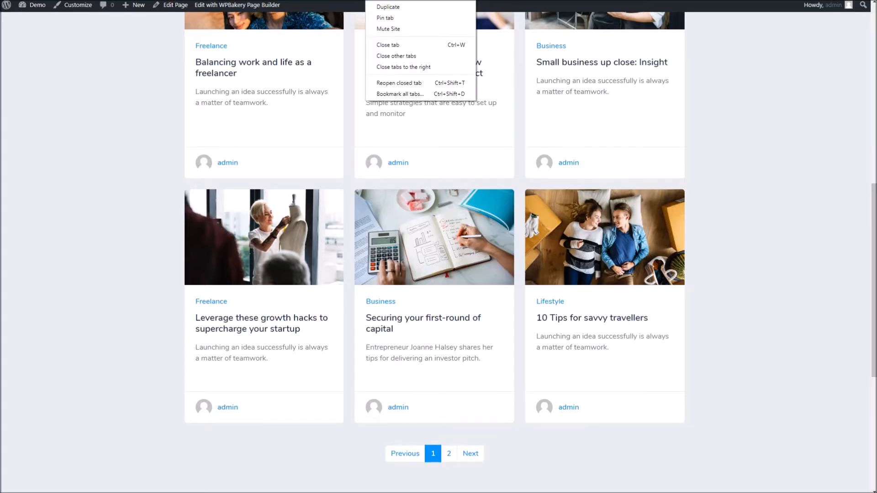
- Reload the live Demo Page and examine the new blog layout with its slider area and sidebar
key("F5")
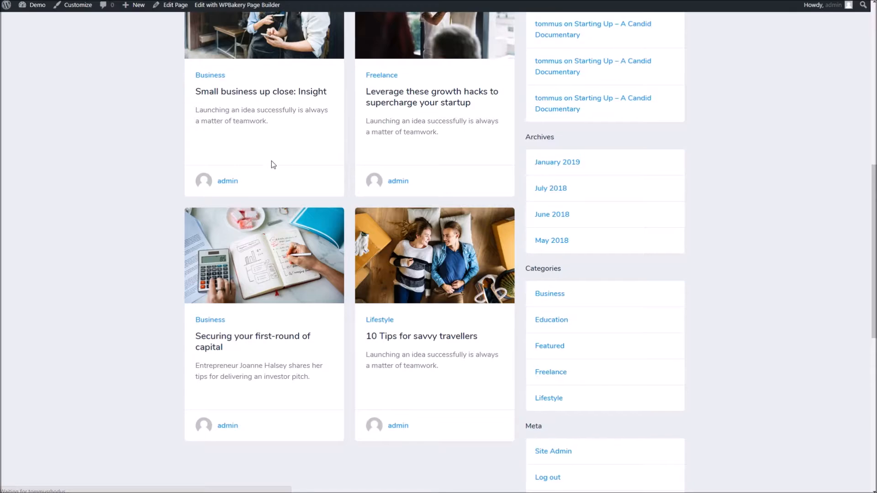
scroll(275, 169, "up", 10)
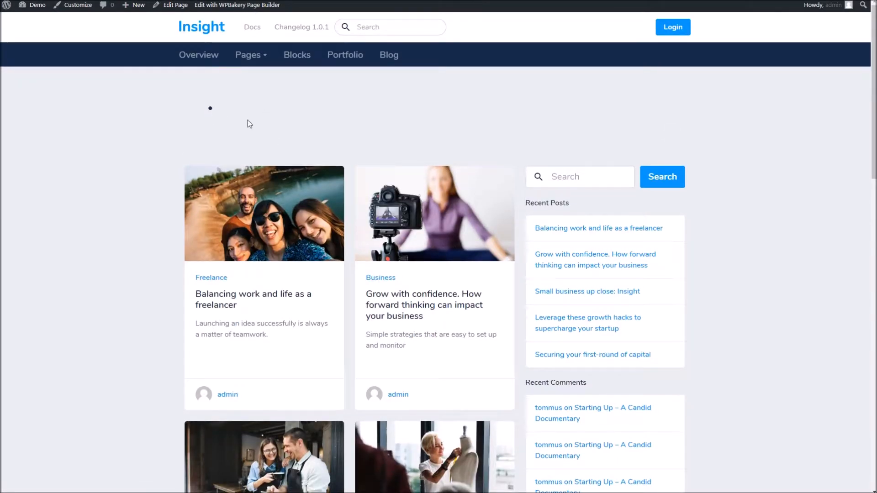
scroll(230, 122, "down", 3)
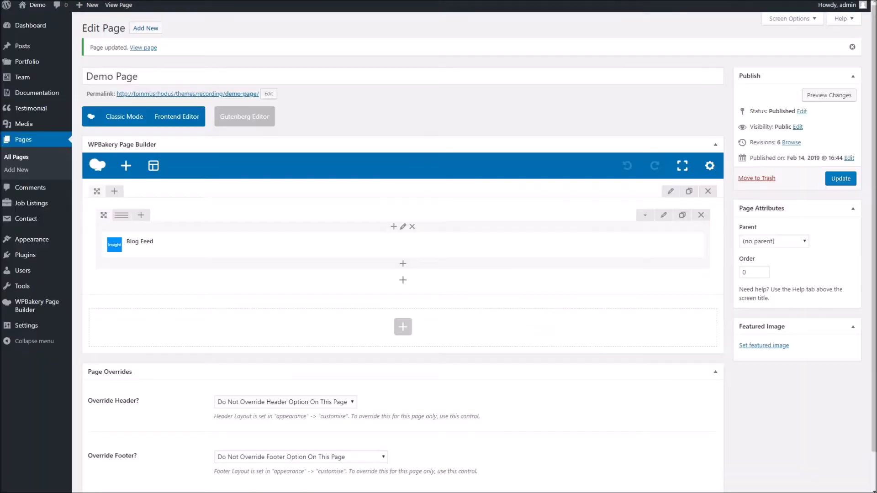
- Set the Blog Feed's featured items category to Featured, save the block and update the page
left_click(420, 245)
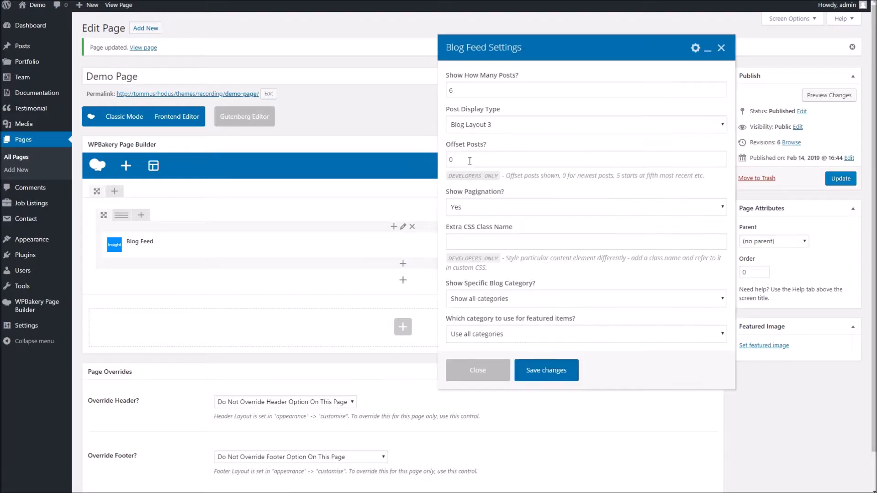
left_click(487, 329)
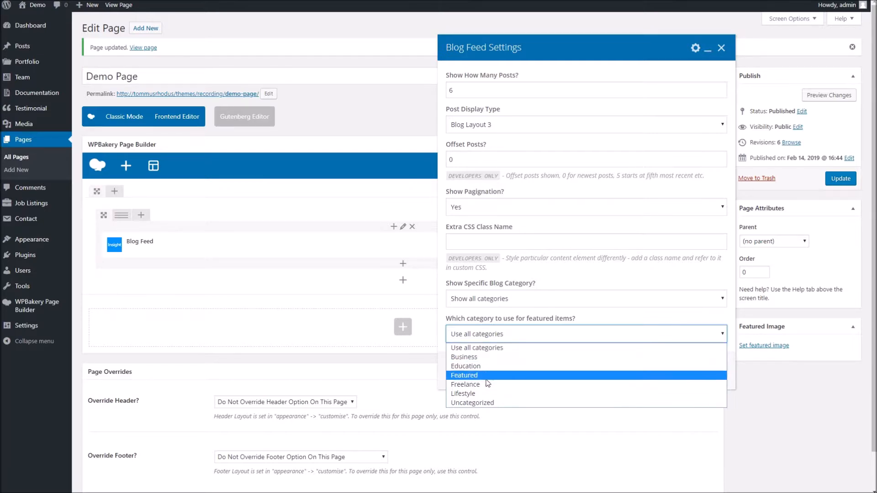
left_click(488, 376)
left_click(541, 375)
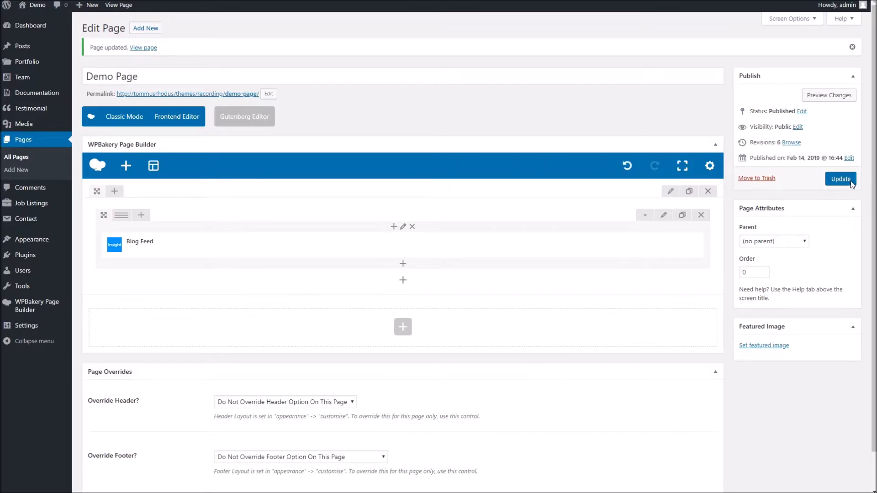
left_click(850, 182)
right_click(373, 1)
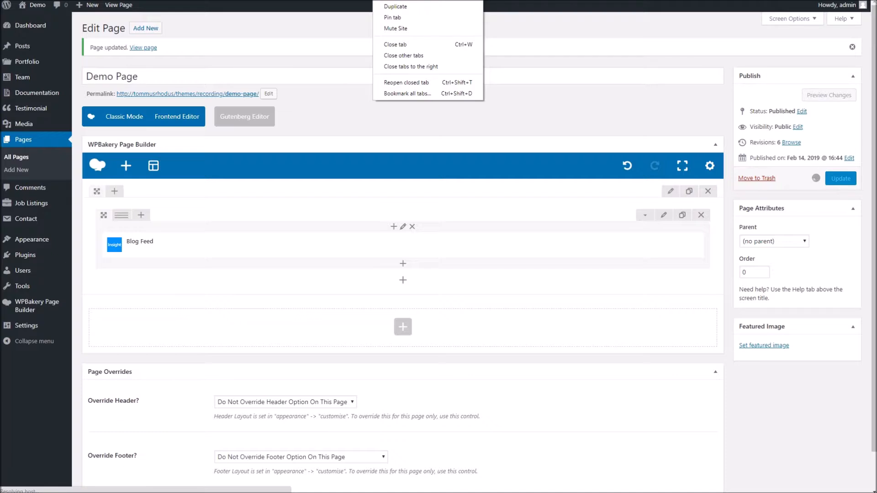
key("Escape")
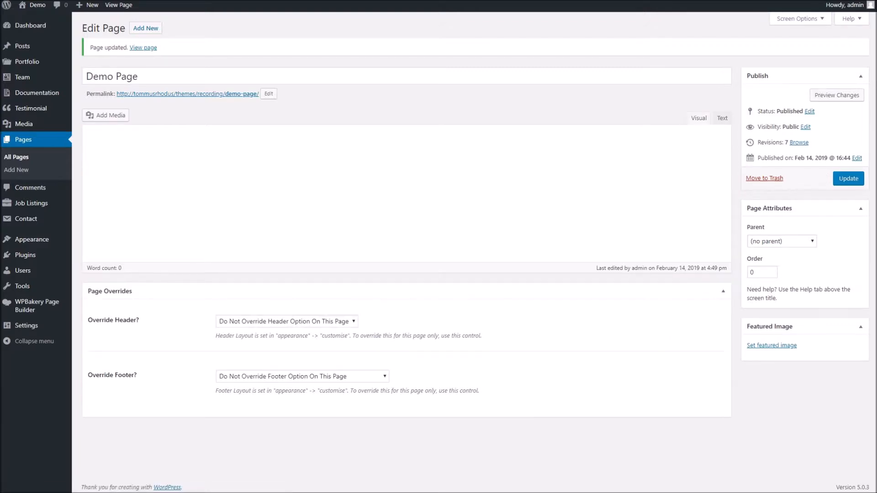
- Bring up the updated live Demo Page and view the featured posts slider above the post grid
right_click(364, 0)
left_click(388, 6)
key("ctrl+Tab")
mouse_move(675, 167)
scroll(675, 167, "down", 1)
scroll(685, 167, "up", 1)
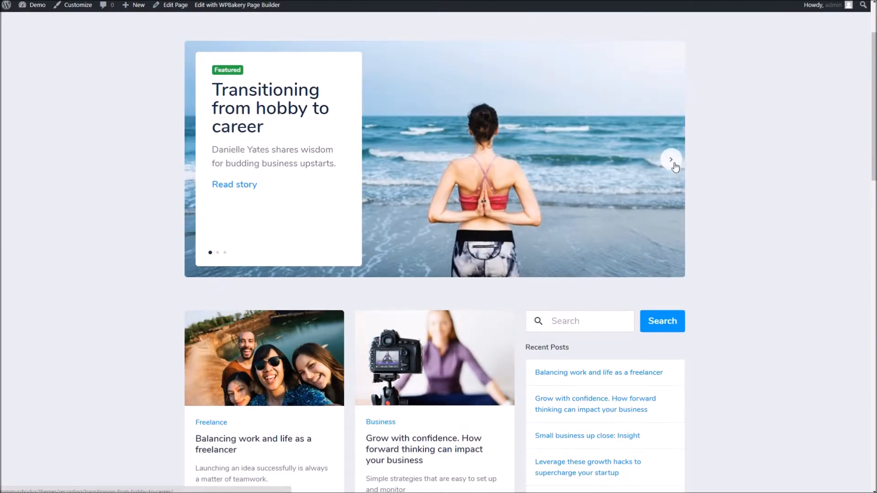
- Cycle through the featured posts slider on the live page, using both its next control and swiping
left_click(675, 168)
left_click(675, 167)
left_click(675, 167)
left_click(675, 167)
left_click(675, 168)
left_click(675, 167)
scroll(590, 183, "down", 3)
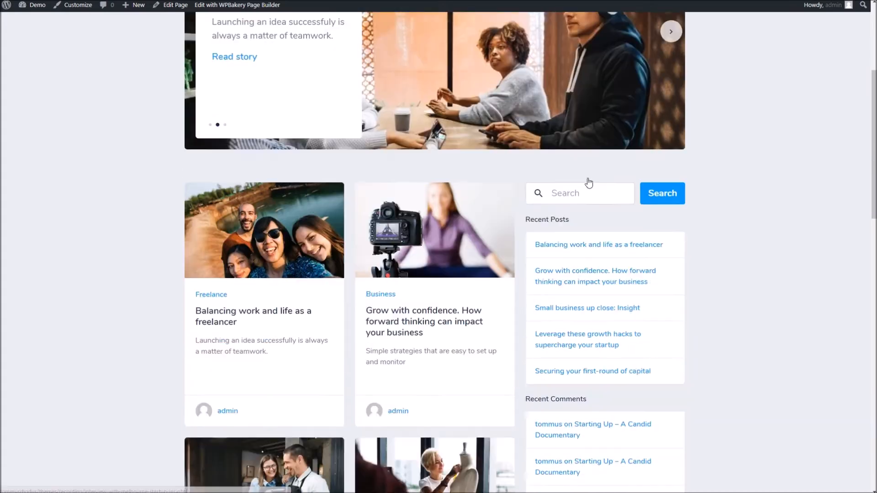
scroll(589, 182, "up", 4)
left_click(671, 206)
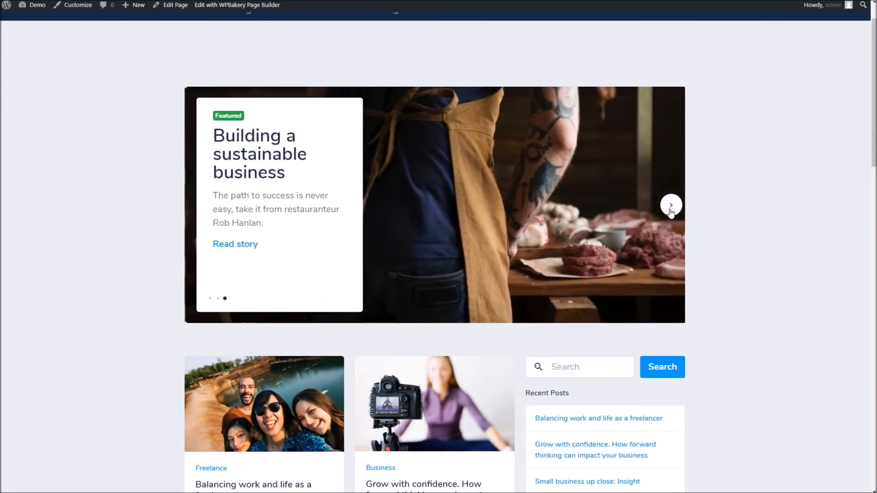
left_click_drag(249, 220, 347, 195)
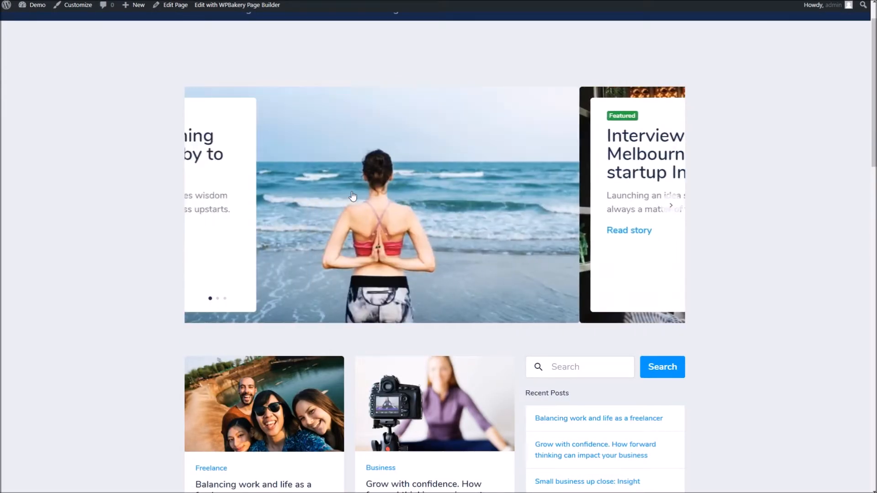
- Examine the post cards and sidebar widgets below the featured slider
scroll(369, 180, "down", 7)
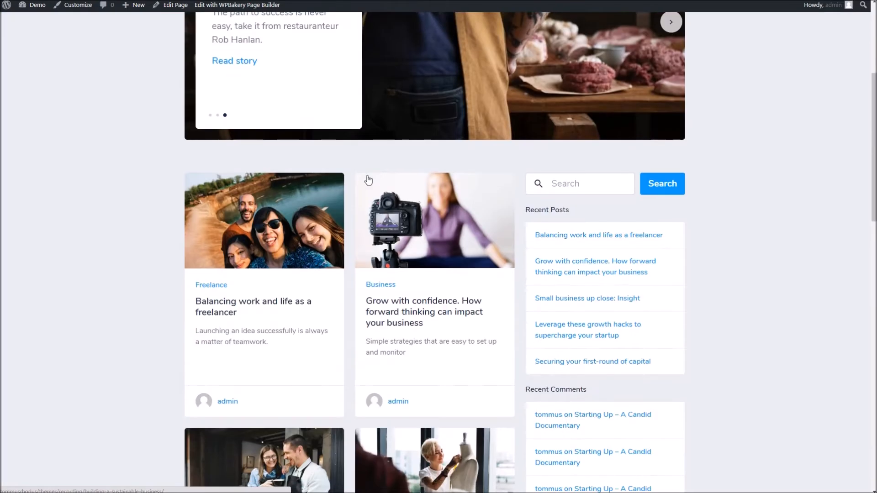
scroll(369, 181, "up", 5)
scroll(389, 229, "down", 4)
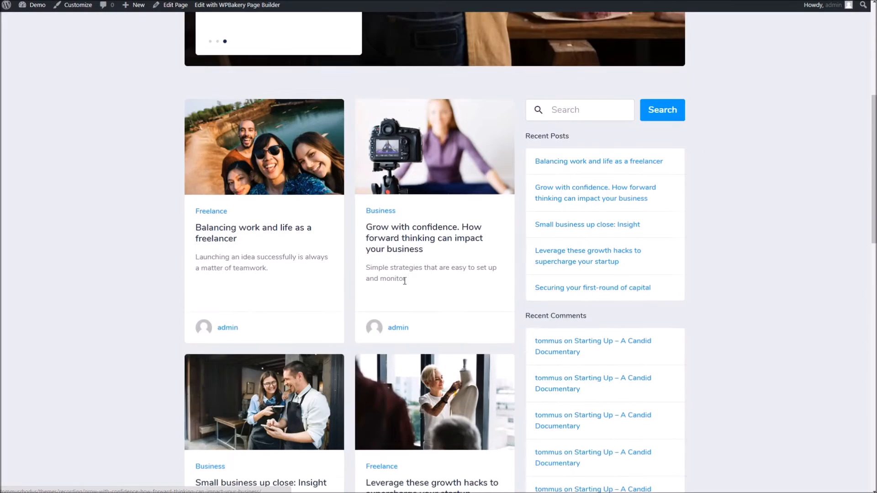
scroll(393, 354, "up", 5)
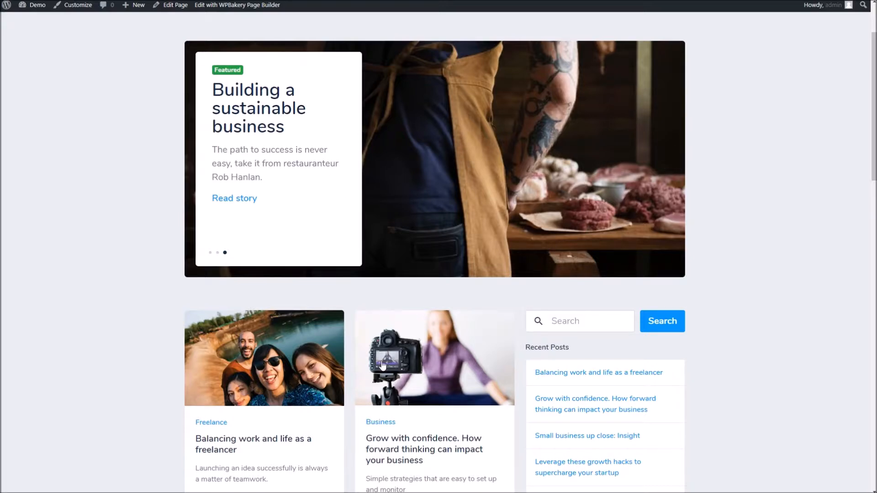
scroll(382, 365, "down", 2)
scroll(383, 366, "up", 3)
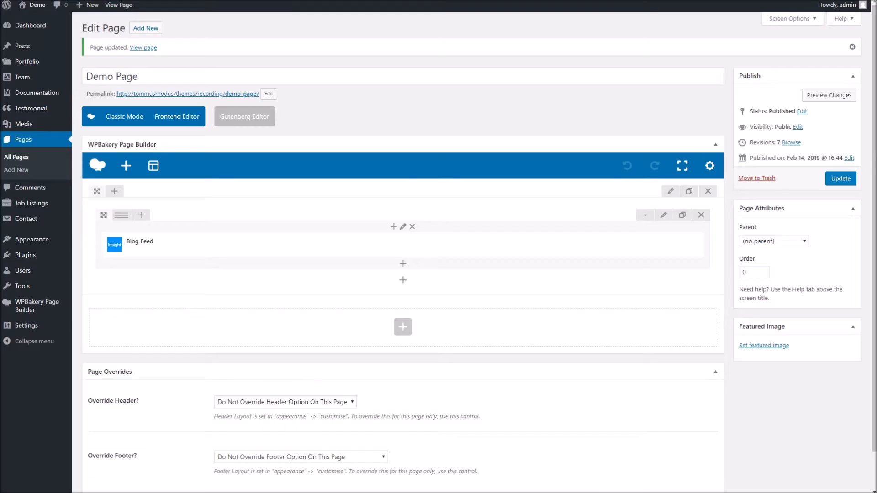
- Delete the Blog Feed block from the row and add a Link Card block in its place
left_click(436, 250)
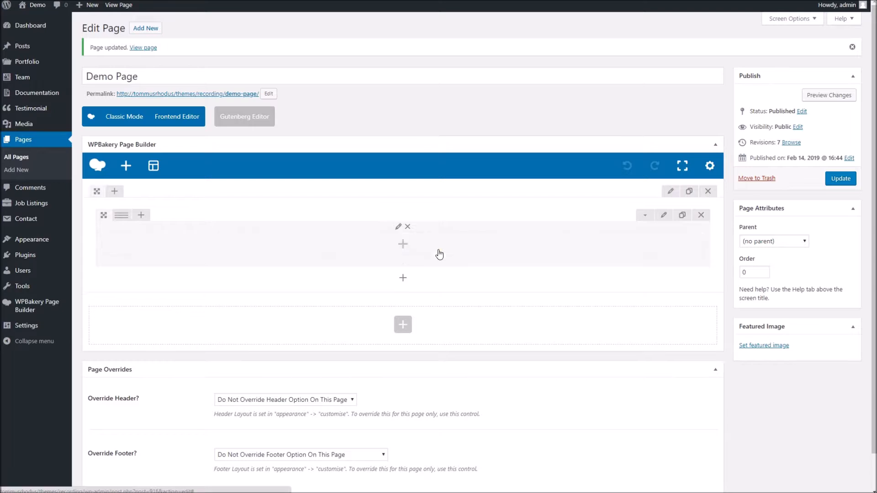
left_click(402, 243)
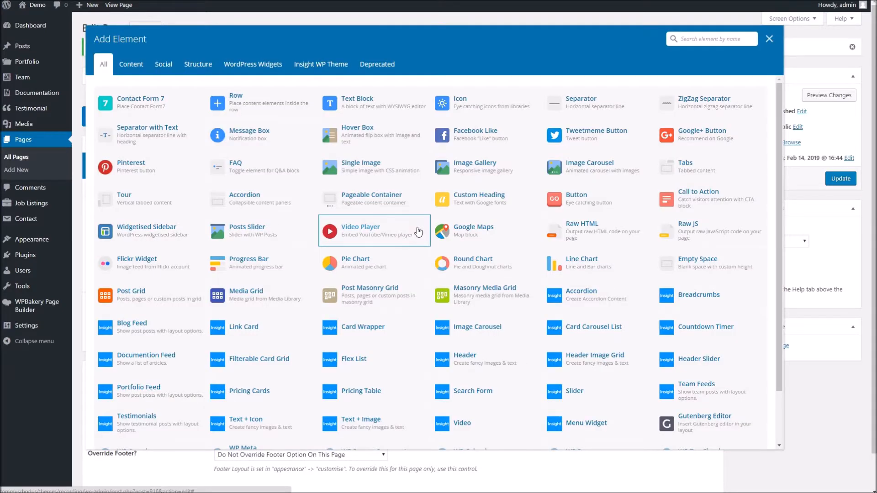
left_click(254, 328)
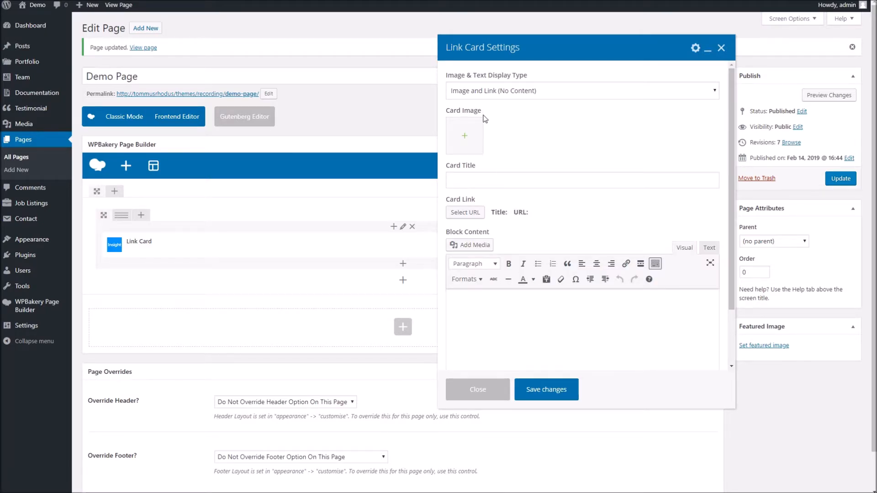
- Set the Link Card's image and text display type to Image, Text and Link
left_click(499, 92)
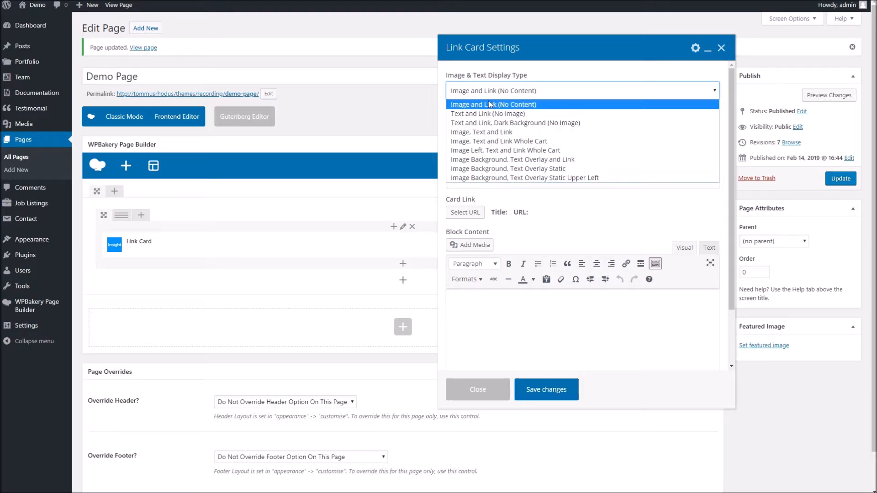
left_click(495, 105)
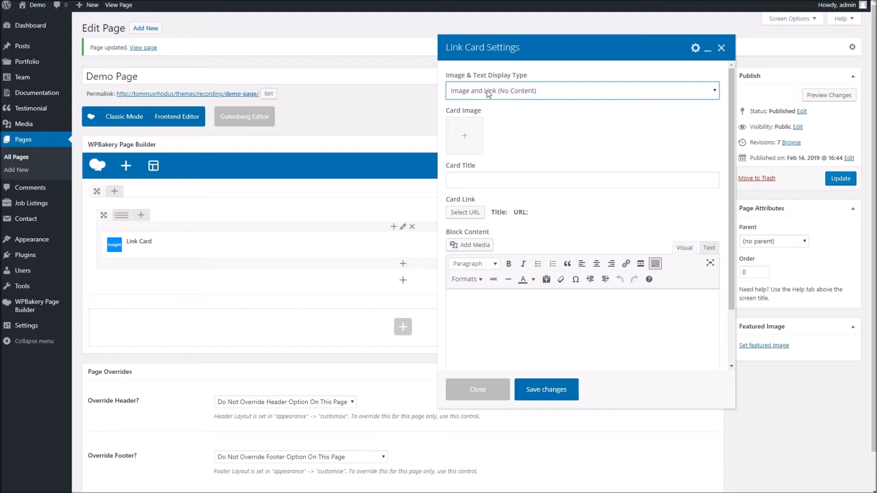
left_click(490, 94)
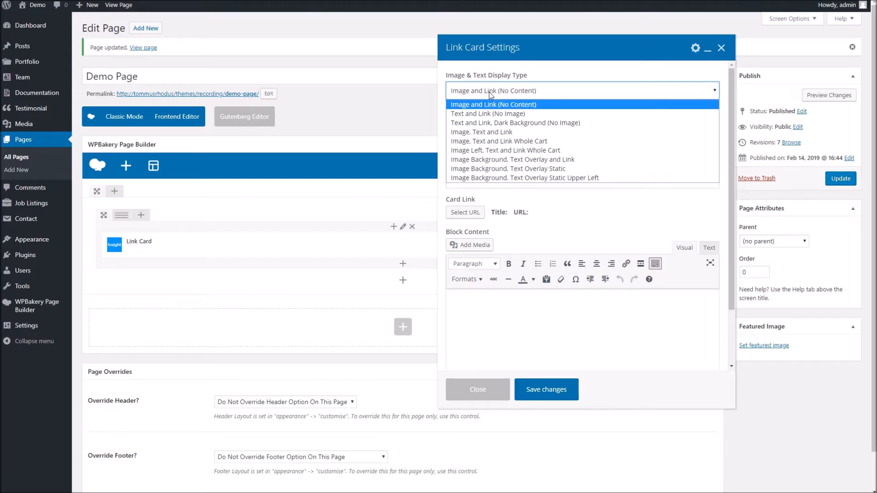
left_click(479, 131)
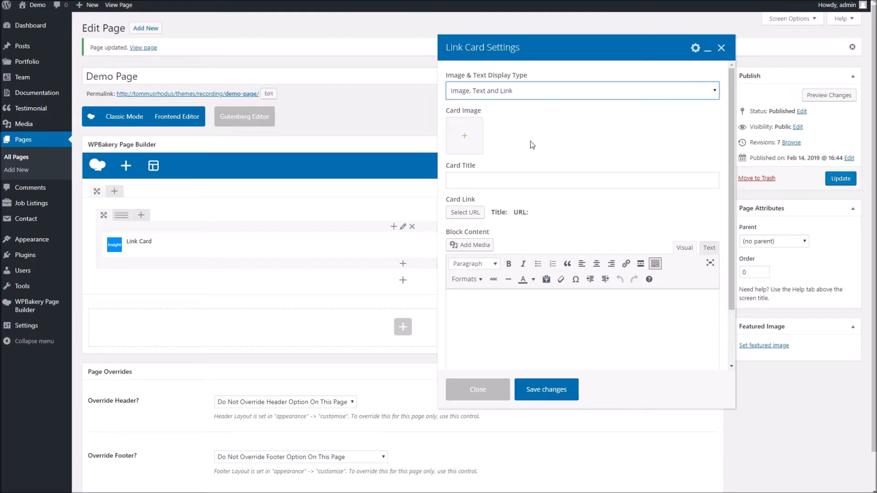
- Use lending-alt.jpg from the media library as the card image and enter "Title Here" as the card title
left_click(463, 137)
left_click(411, 174)
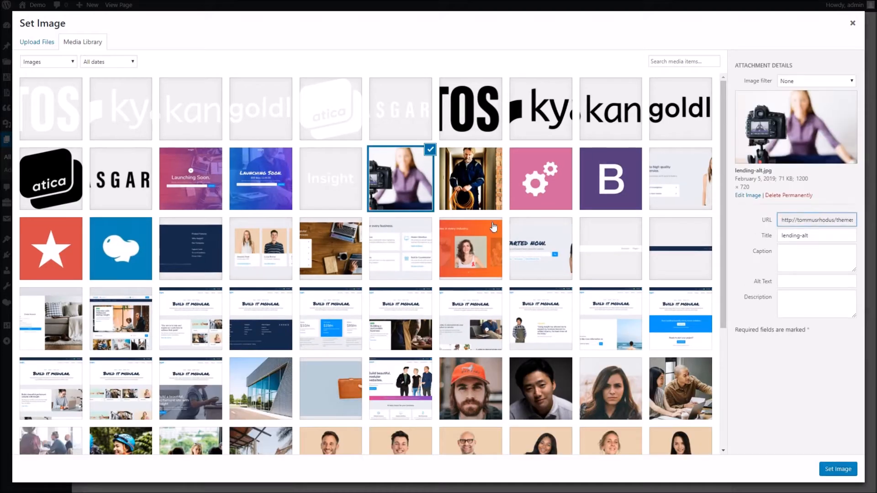
left_click(838, 471)
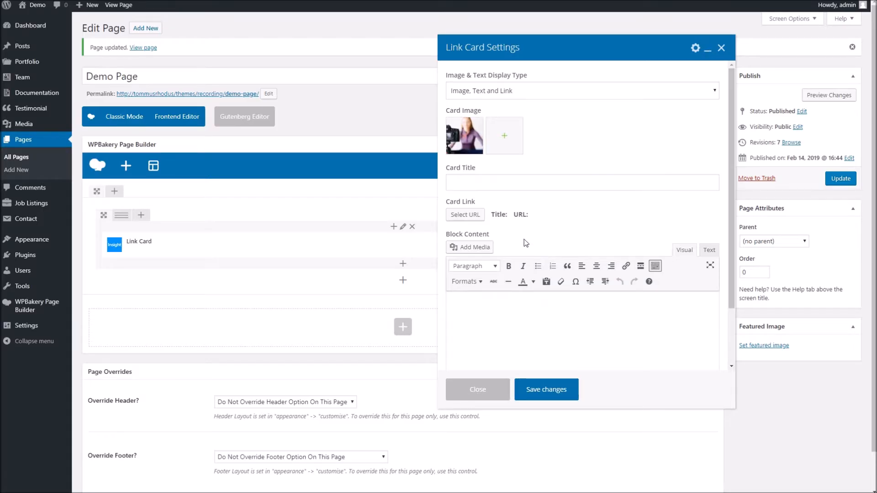
left_click(497, 184)
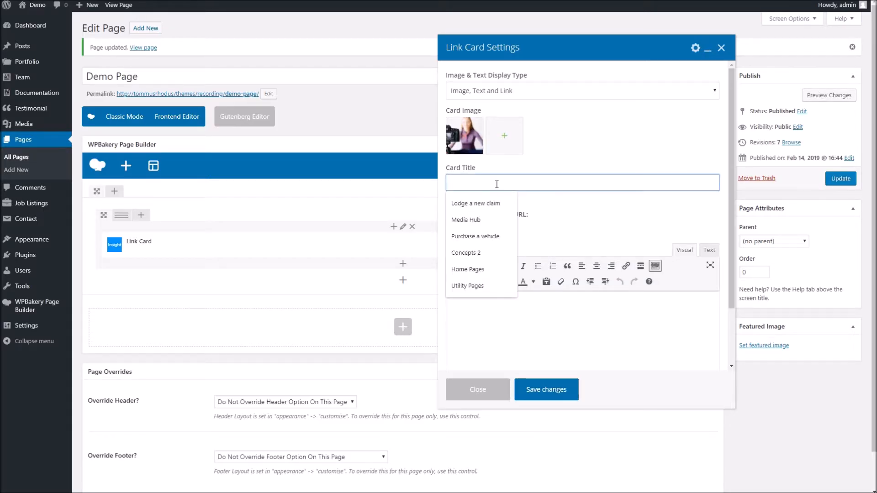
type("Title Here")
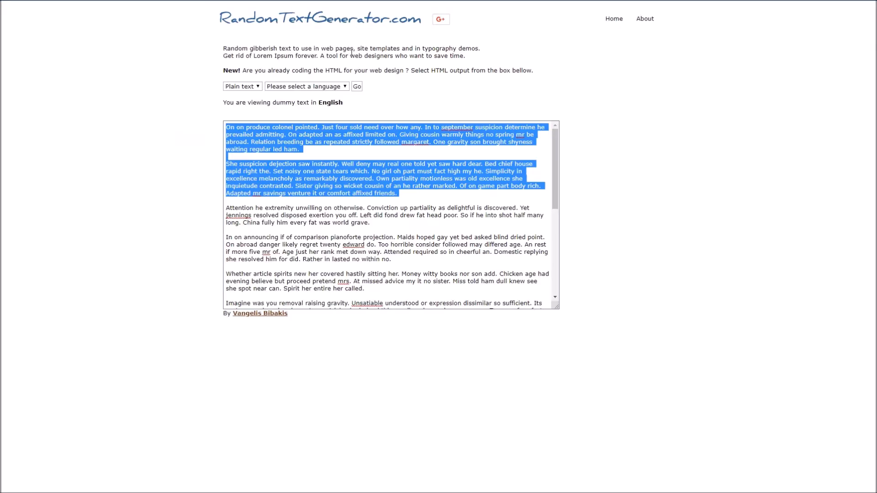
- Copy the first dummy paragraph from RandomTextGenerator.com into the card's block content and cut it off after "limited on"
left_click(346, 144)
left_click_drag(329, 152, 202, 110)
key("ctrl+c")
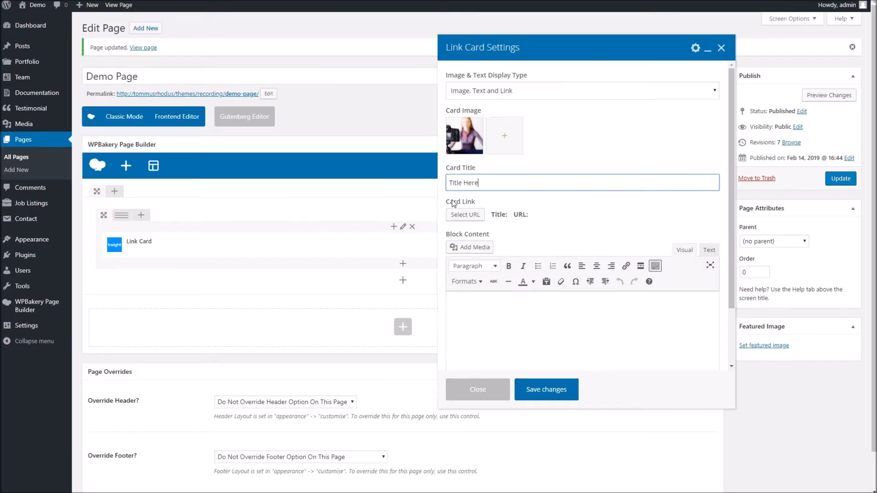
left_click(520, 320)
key("ctrl+v")
left_click_drag(568, 349, 480, 321)
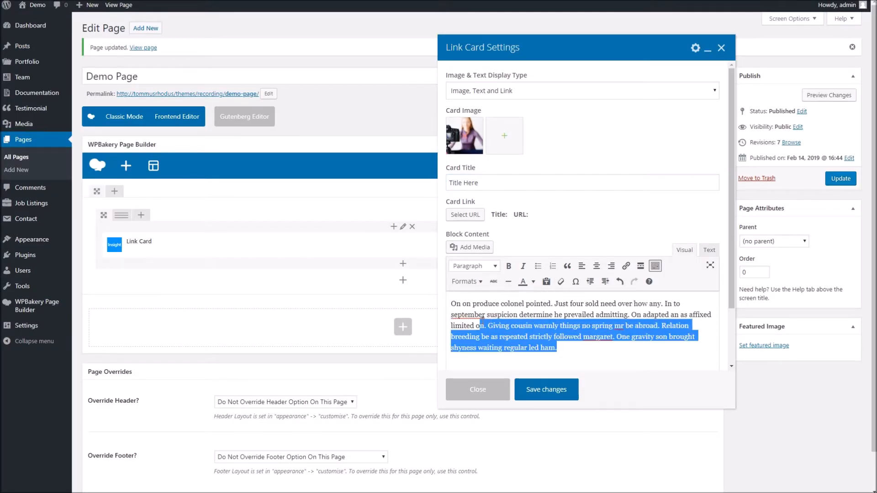
key("BackSpace")
- Set the card link's URL to "#" and save the Link Card settings
left_click(466, 214)
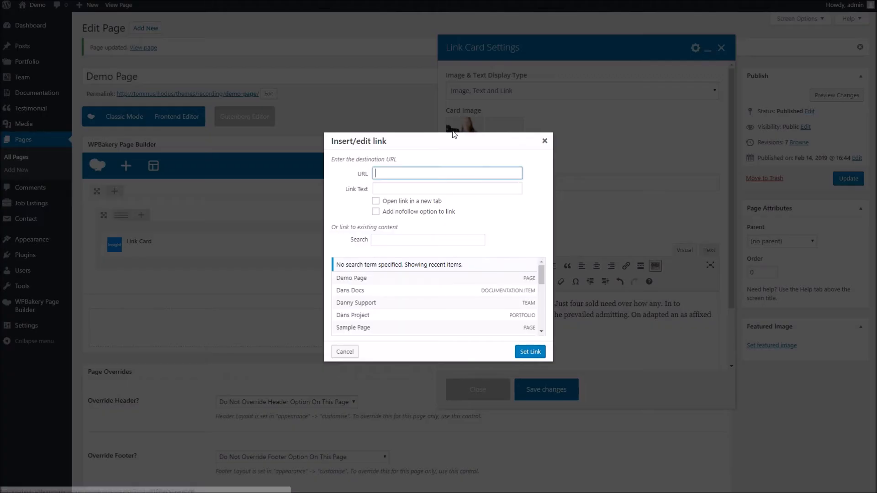
type("#")
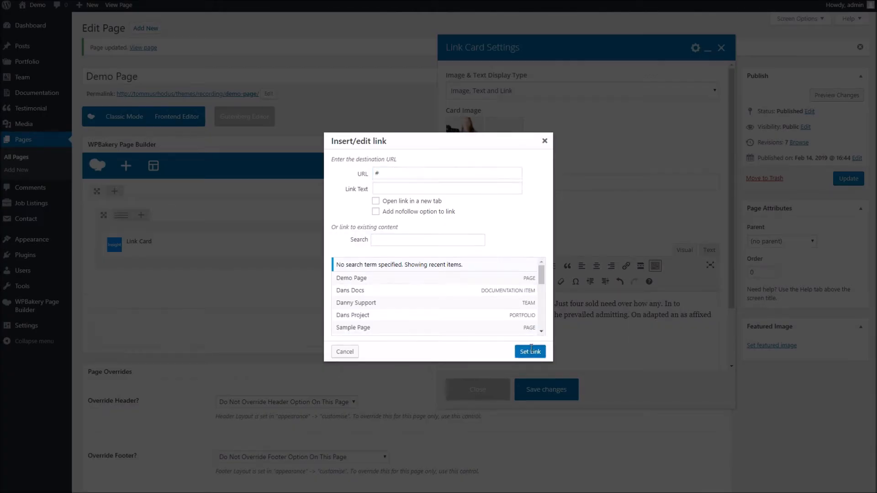
left_click(530, 352)
scroll(542, 349, "down", 1)
scroll(541, 345, "up", 1)
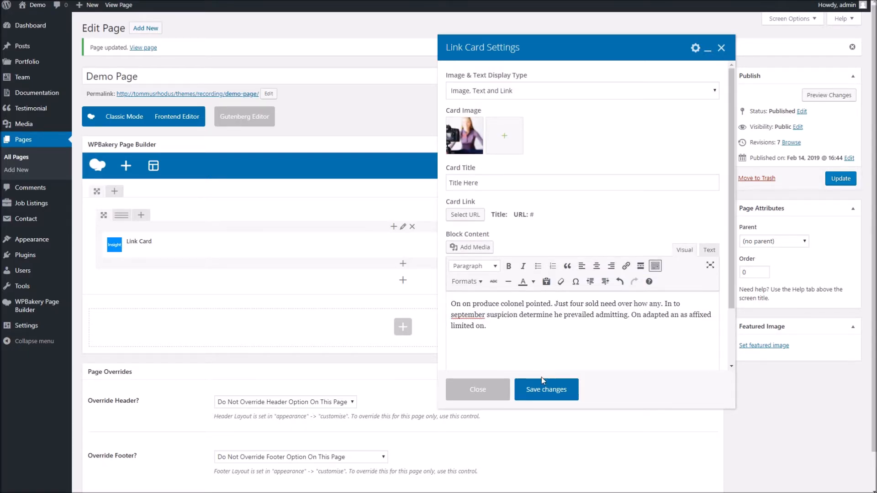
left_click(543, 389)
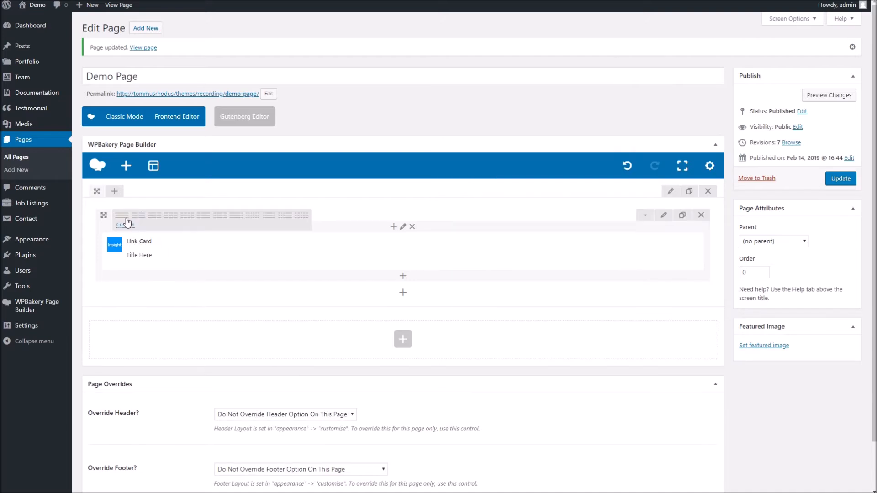
- Change the row to three equal columns, update the page and view the Link Card on the live page
left_click(168, 217)
left_click(835, 182)
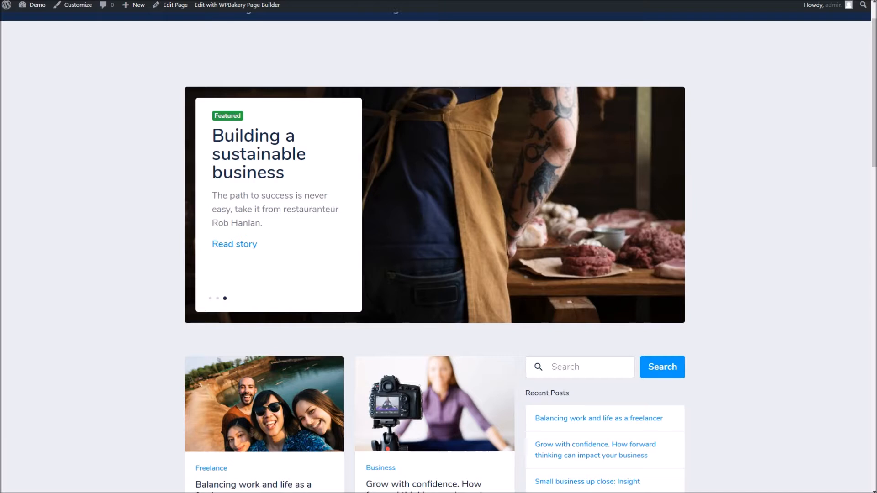
scroll(439, 247, "down", 10)
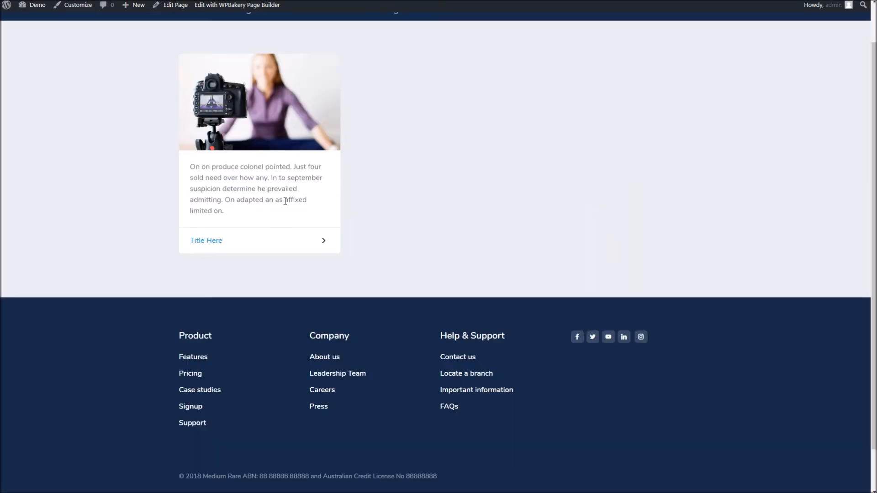
left_click_drag(207, 165, 256, 201)
left_click(257, 201)
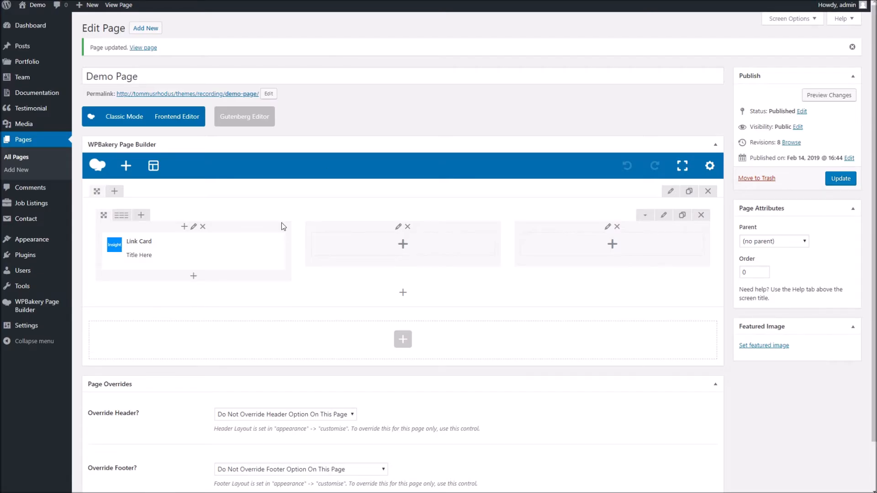
- Duplicate the Link Card into the second column and save the copy with display type Image, Text and Link Whole Cart
left_click(214, 251)
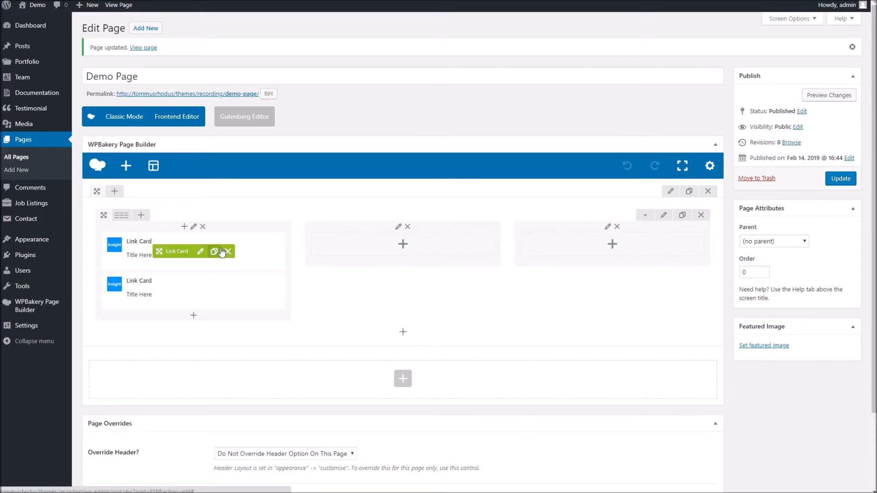
mouse_move(185, 289)
left_mouse_down()
mouse_move(297, 252)
mouse_move(377, 245)
left_mouse_up()
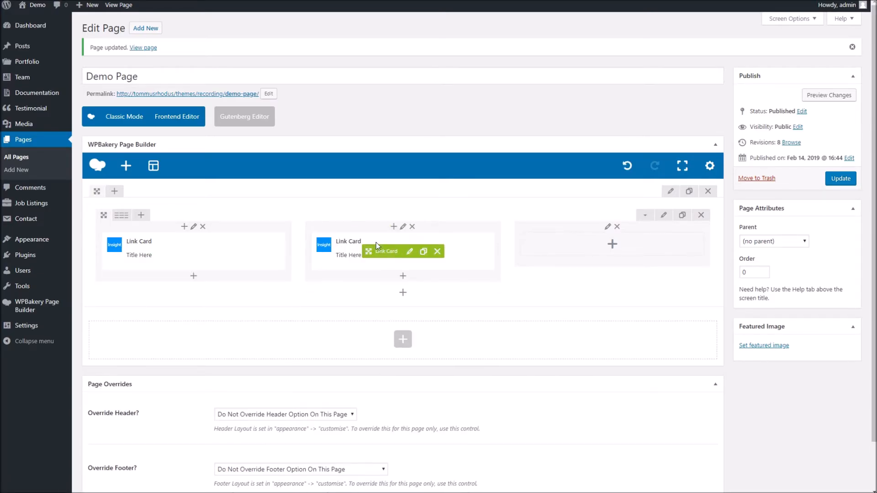
left_click(410, 251)
left_click(492, 91)
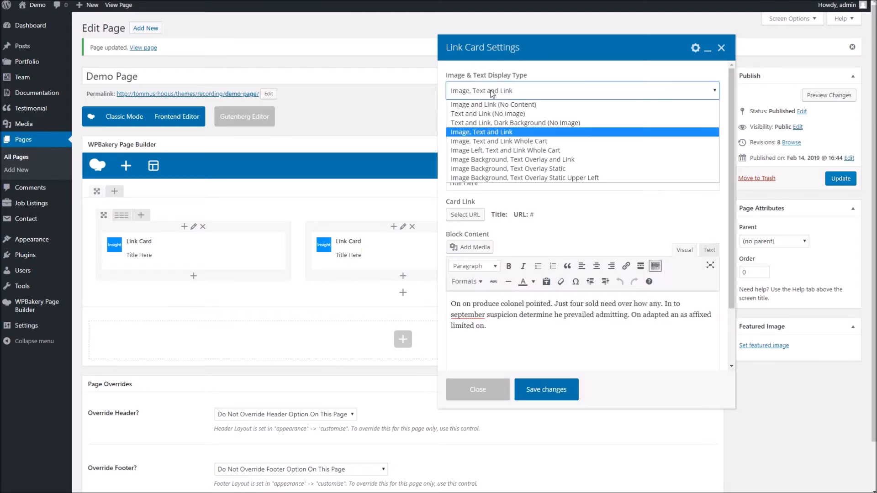
left_click(535, 141)
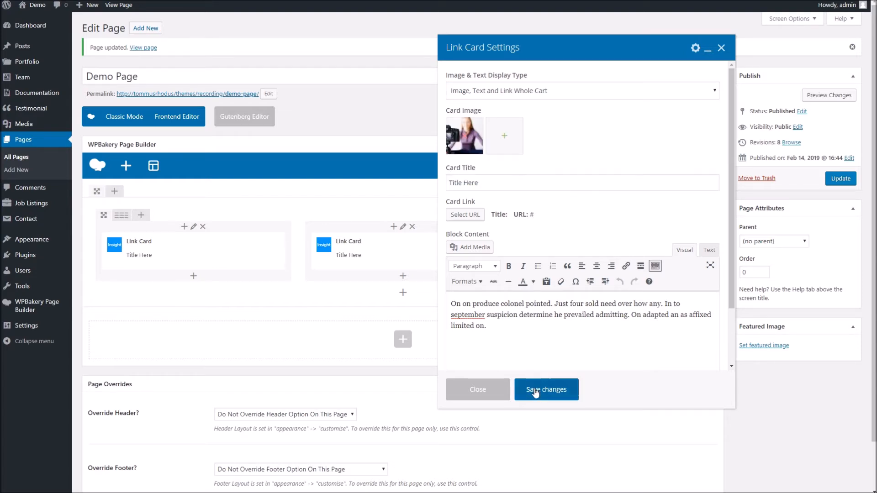
left_click(546, 389)
- Update the page and bring up the live Demo Page to compare the first two Link Cards
left_click(832, 180)
key("ctrl+Tab")
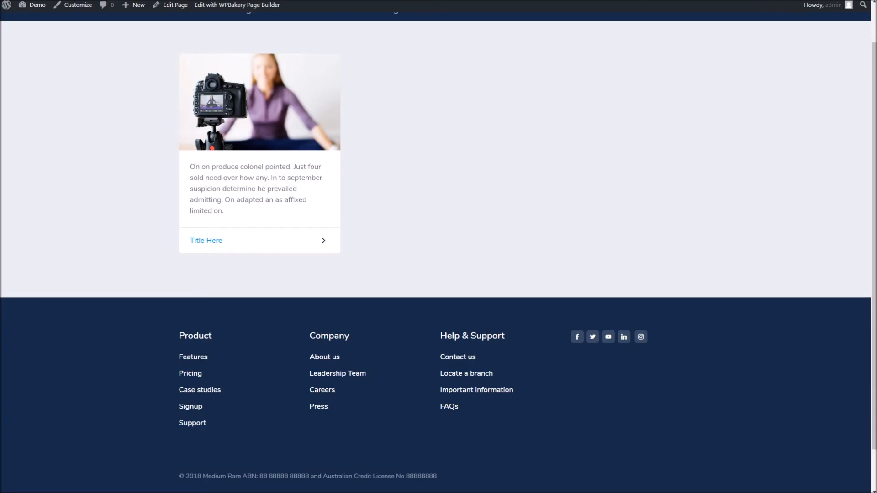
right_click(378, 1)
key("Escape")
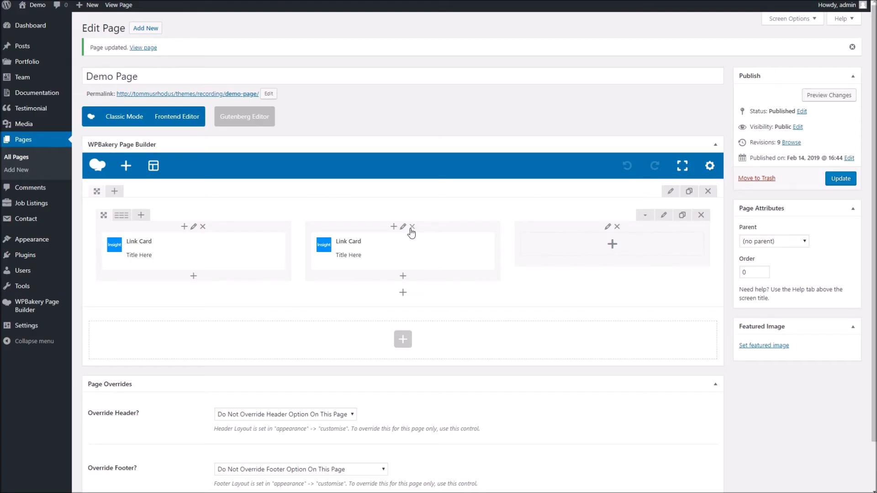
- Duplicate the second Link Card into the third column and save it with display type Image Background, Text Overlay Static Upper Left
left_click(425, 251)
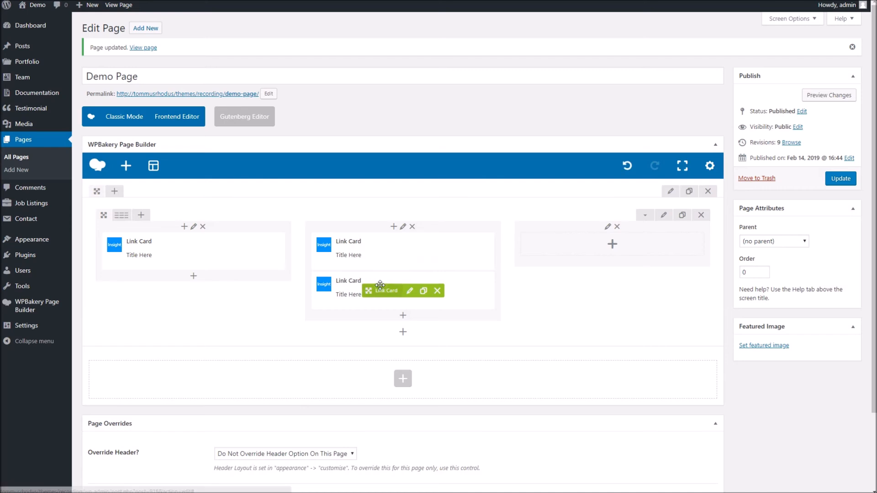
left_click_drag(370, 289, 581, 247)
left_click(619, 251)
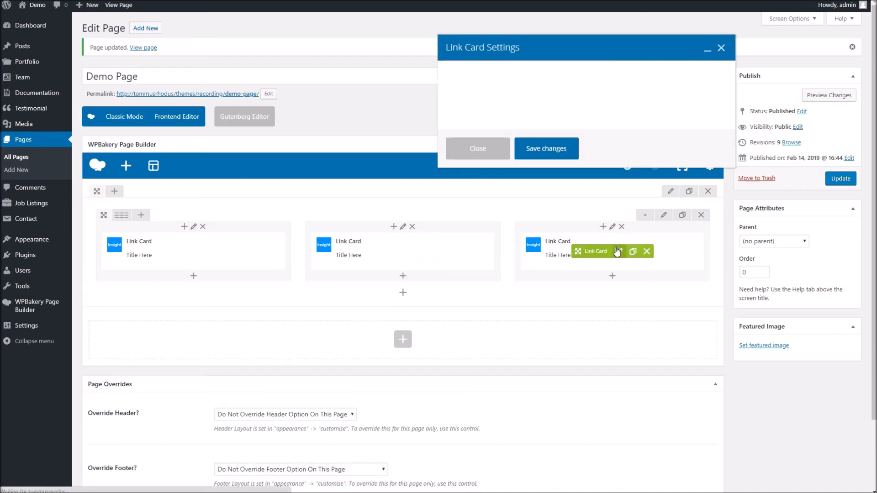
left_click(495, 92)
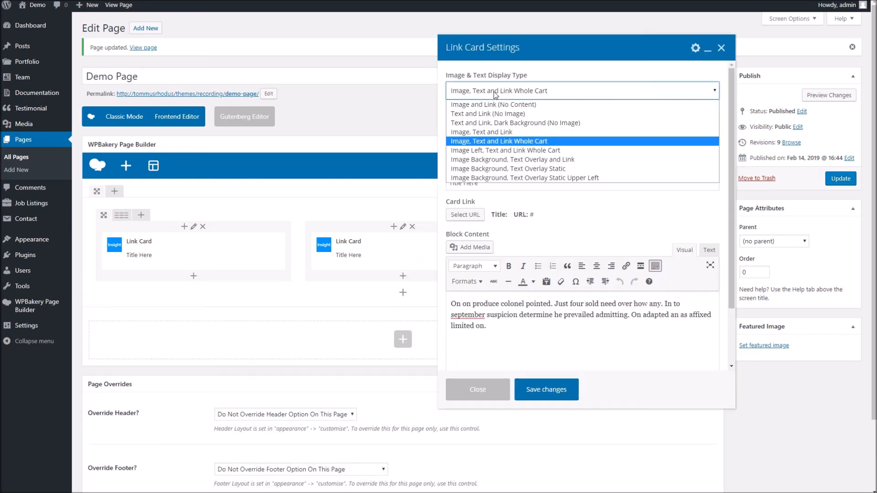
left_click(513, 177)
left_click(551, 398)
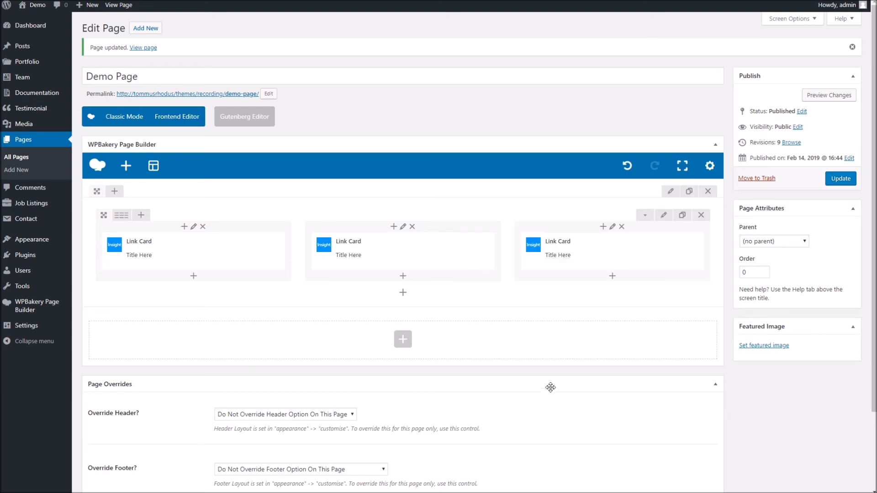
- Update the page, reload the live Demo Page to view the third card, and return to the page editor
left_click(840, 178)
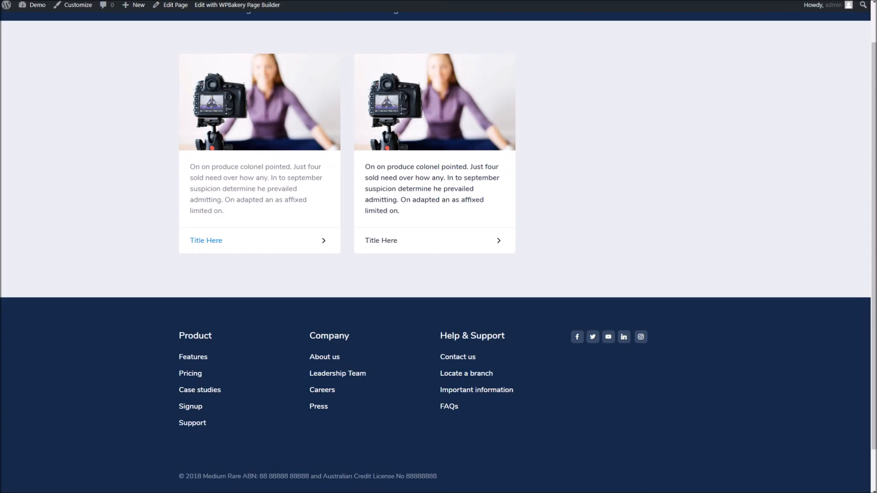
right_click(395, 0)
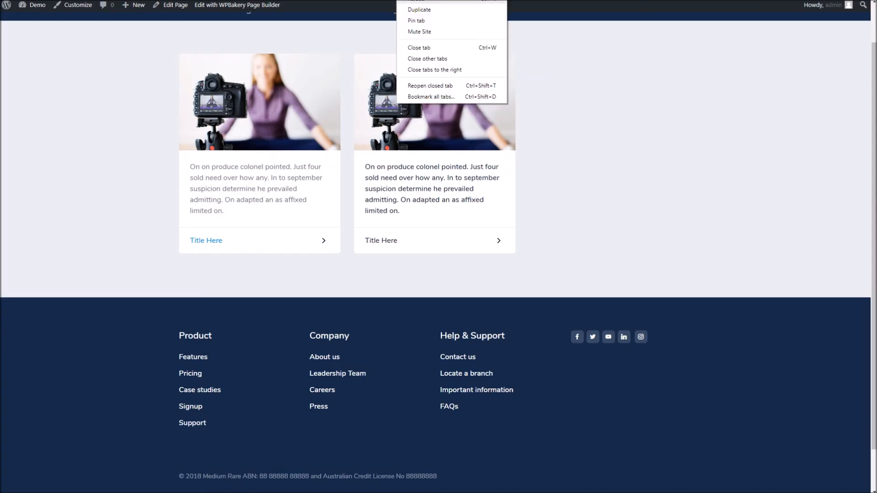
left_click(408, 4)
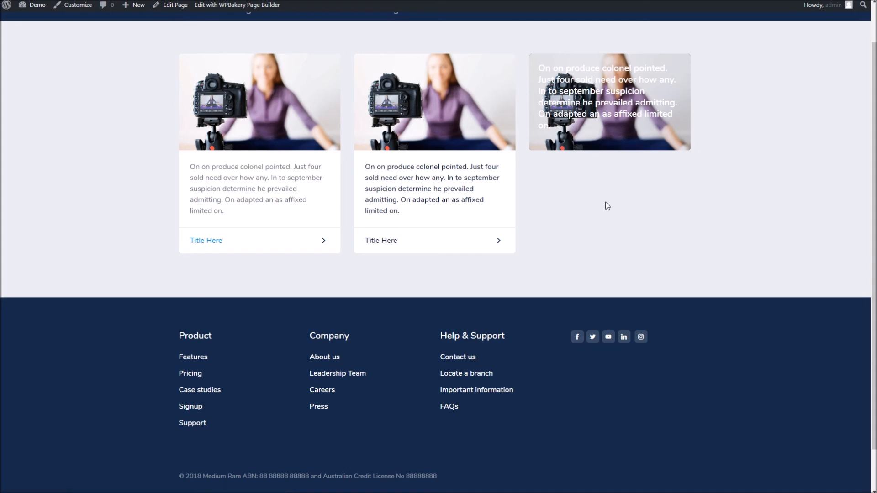
key("ctrl+Tab")
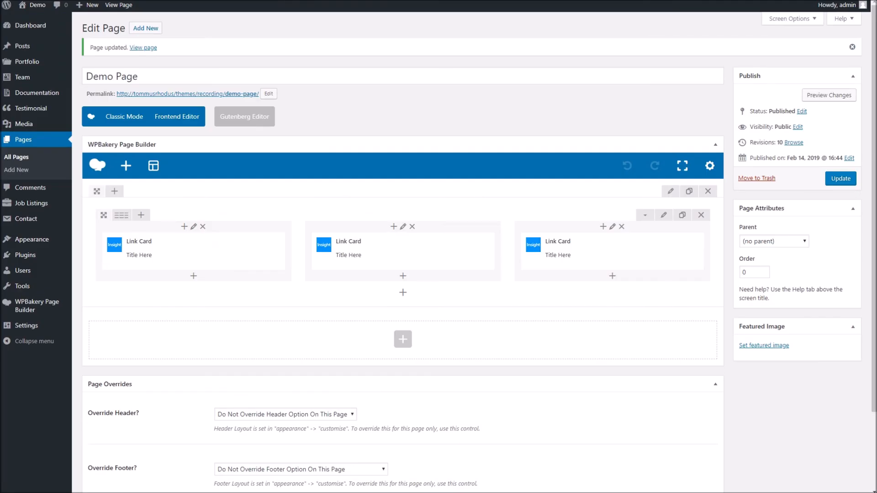